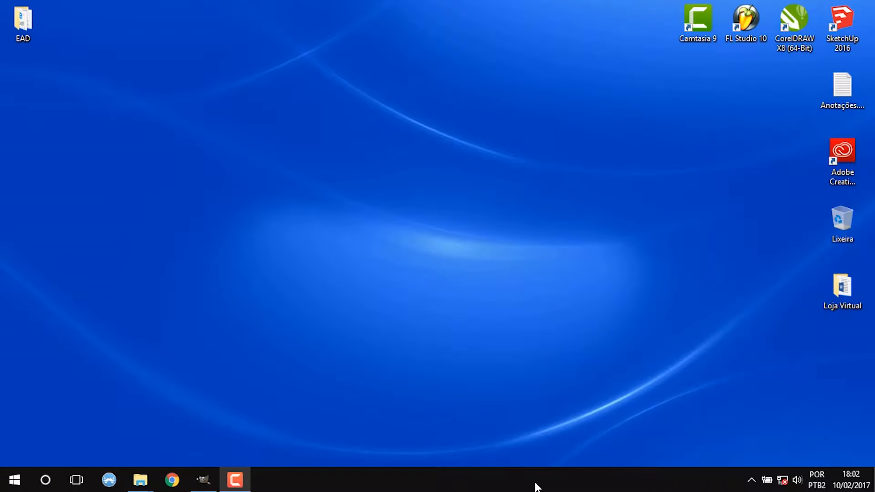
# Switch to GIMP, where the portrait photos are open
pyautogui.moveTo(202, 484)
pyautogui.click(202, 482)
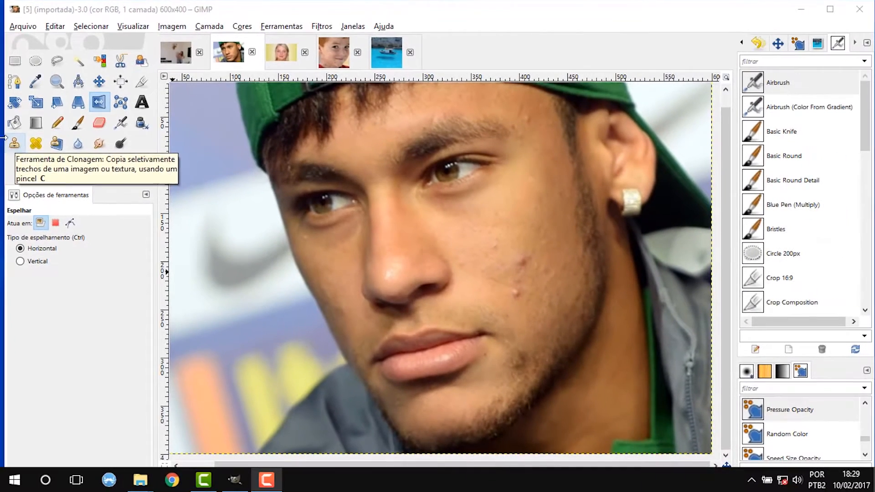
# Clone clear skin from just above over the upper red blemish on the man's cheek
pyautogui.click(15, 142)
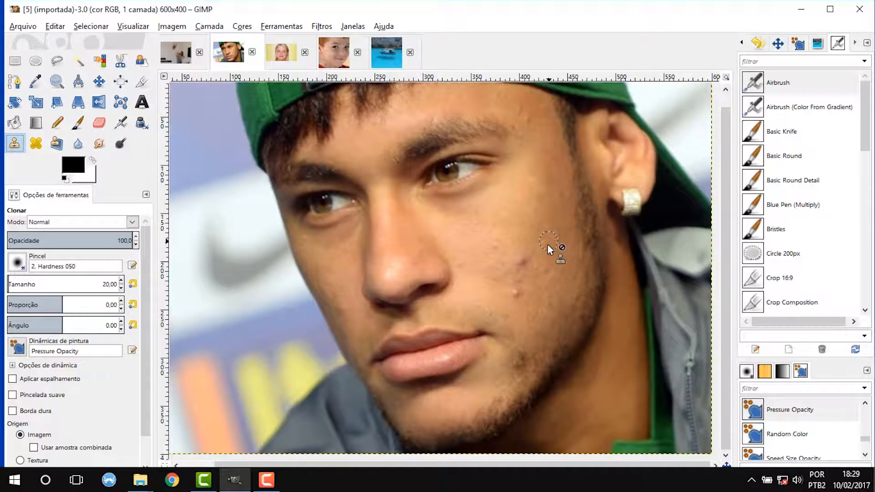
pyautogui.scroll(3, 531, 264)
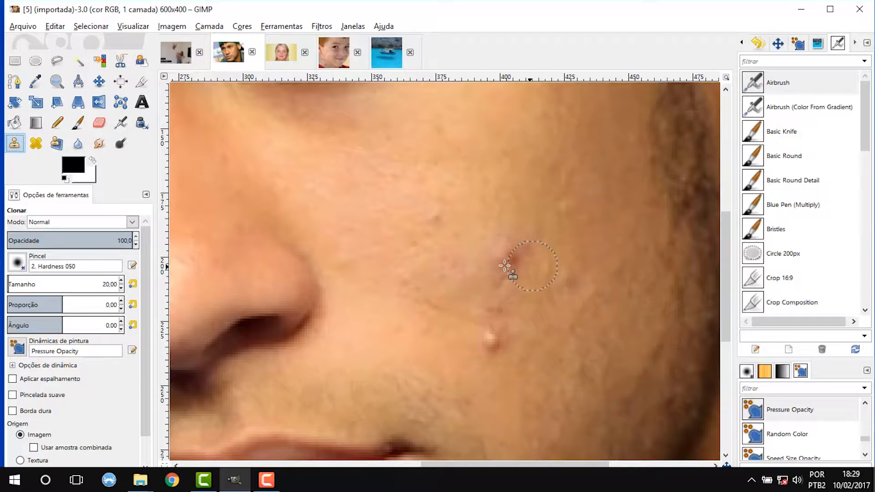
pyautogui.scroll(1, 556, 232)
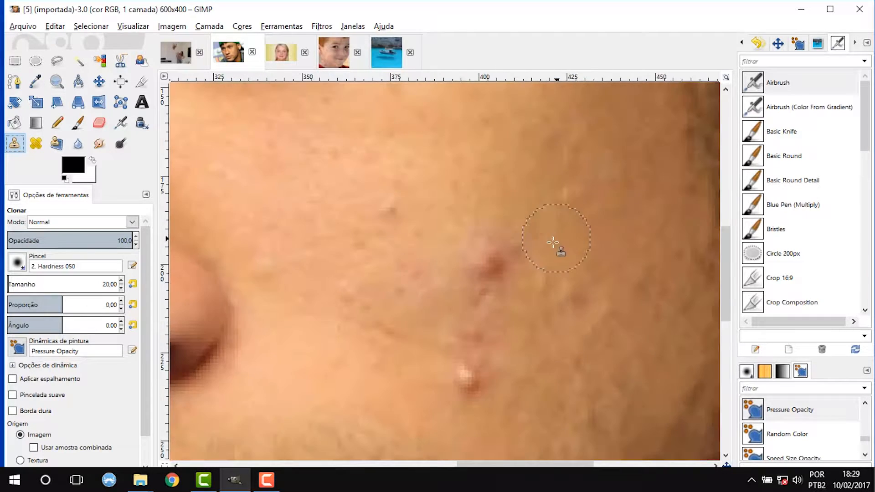
pyautogui.keyDown('ctrl'); pyautogui.click(444, 198); pyautogui.keyUp('ctrl')
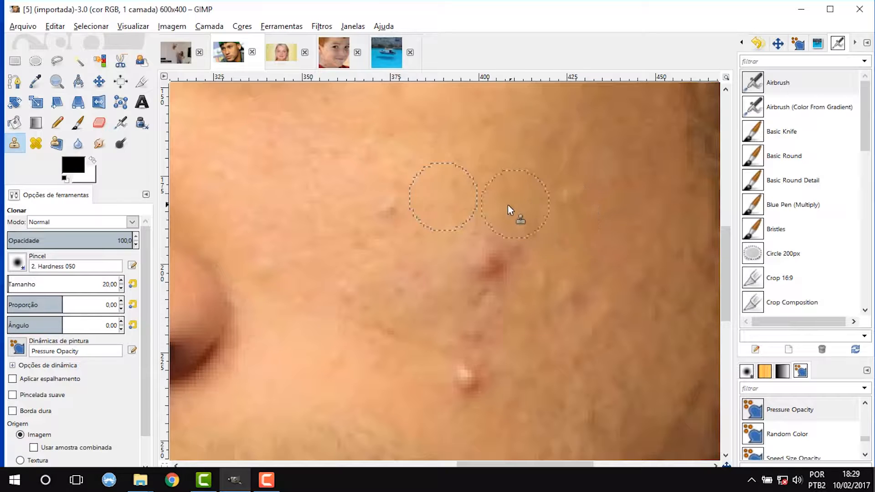
pyautogui.click(488, 262)
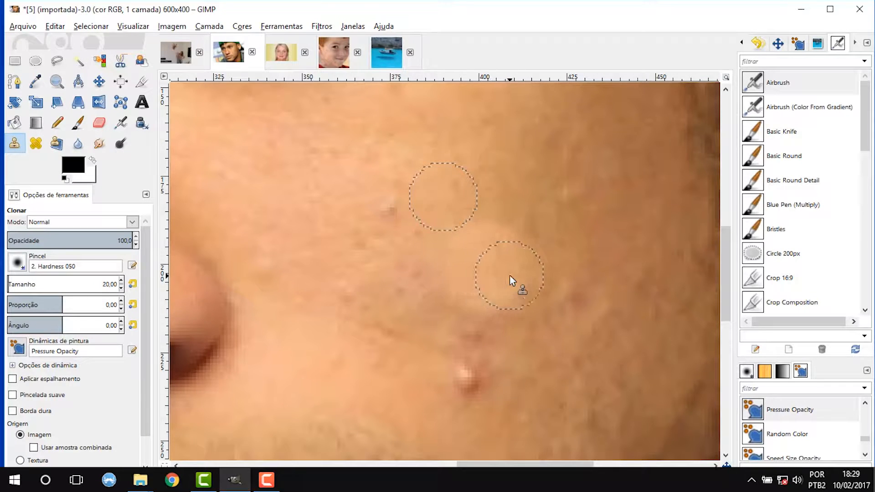
# Clone smooth skin from beside the lower whitish pimple on the man's cheek over that pimple
pyautogui.scroll(-3, 580, 234)
pyautogui.scroll(2, 607, 297)
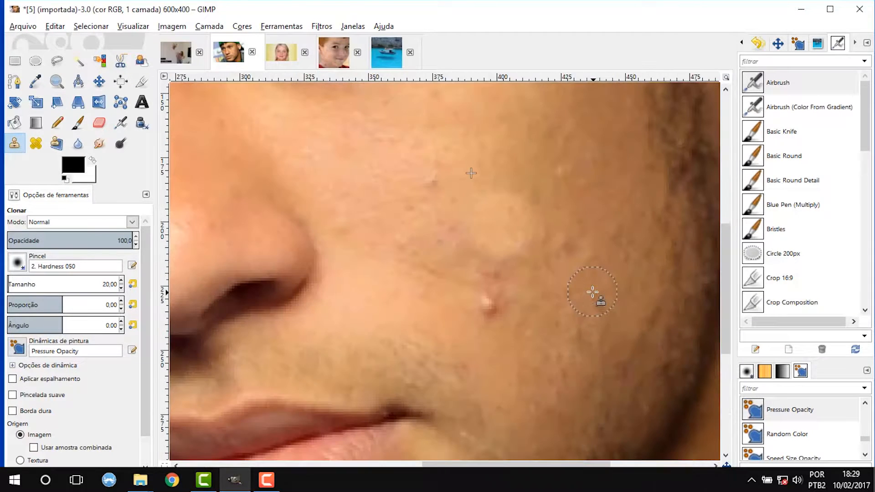
pyautogui.keyDown('ctrl'); pyautogui.click(440, 316); pyautogui.keyUp('ctrl')
pyautogui.scroll(2, 494, 315)
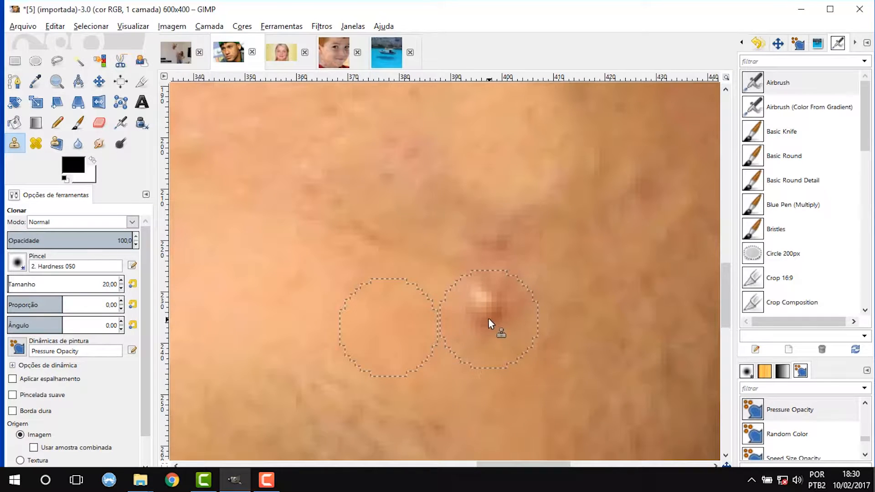
pyautogui.click(487, 316)
pyautogui.moveTo(489, 310)
pyautogui.mouseDown()
pyautogui.moveTo(475, 298)
pyautogui.moveTo(492, 295)
pyautogui.moveTo(488, 317)
pyautogui.moveTo(464, 310)
pyautogui.moveTo(468, 292)
pyautogui.moveTo(490, 307)
pyautogui.mouseUp()
# Undo the clone retouching on the man's cheek
pyautogui.scroll(-5, 594, 238)
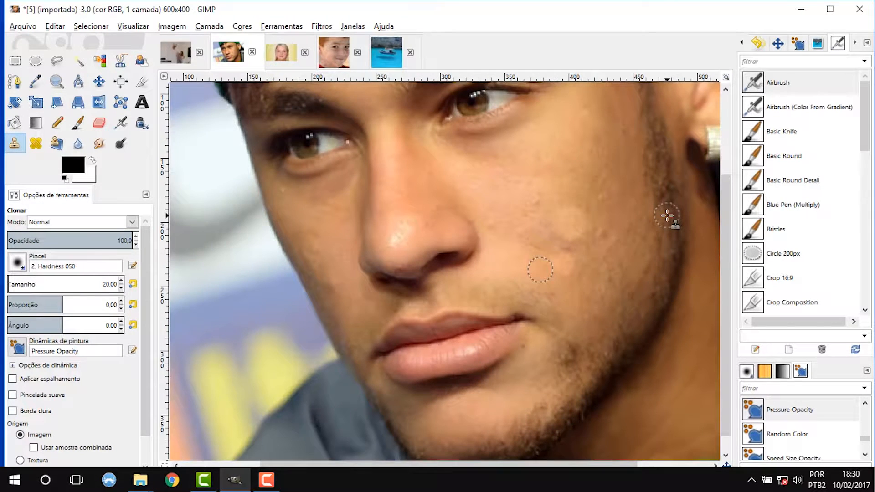
pyautogui.scroll(2, 667, 216)
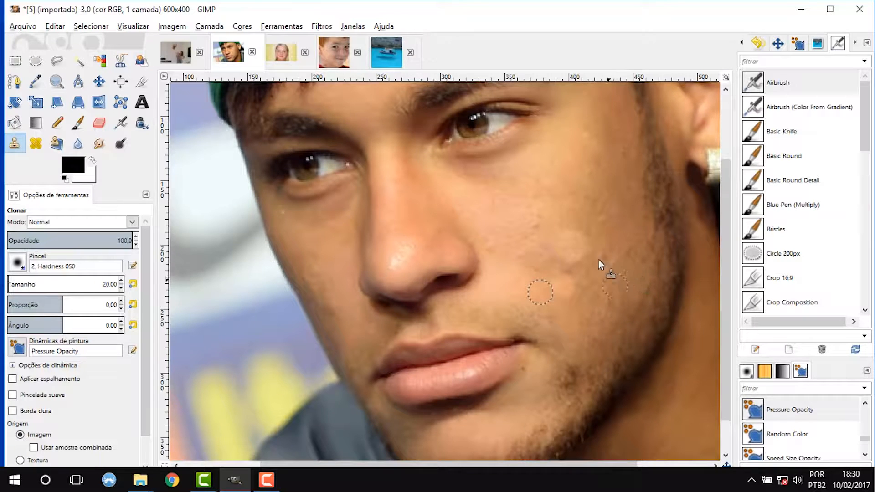
pyautogui.scroll(1, 598, 222)
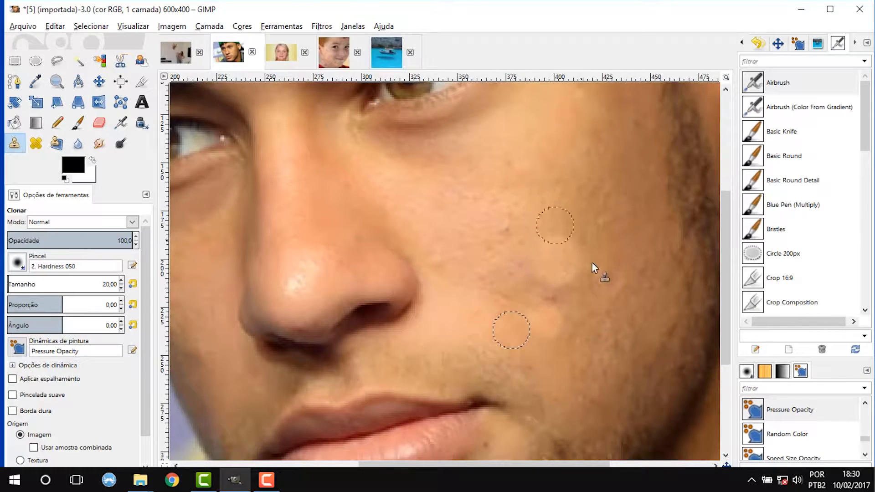
pyautogui.click(552, 276)
pyautogui.scroll(2, 576, 273)
pyautogui.scroll(-3, 611, 284)
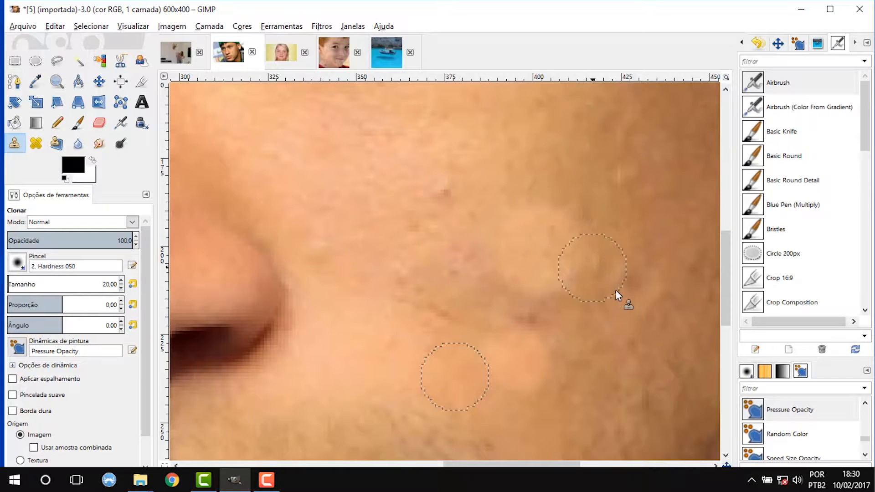
pyautogui.scroll(1, 618, 337)
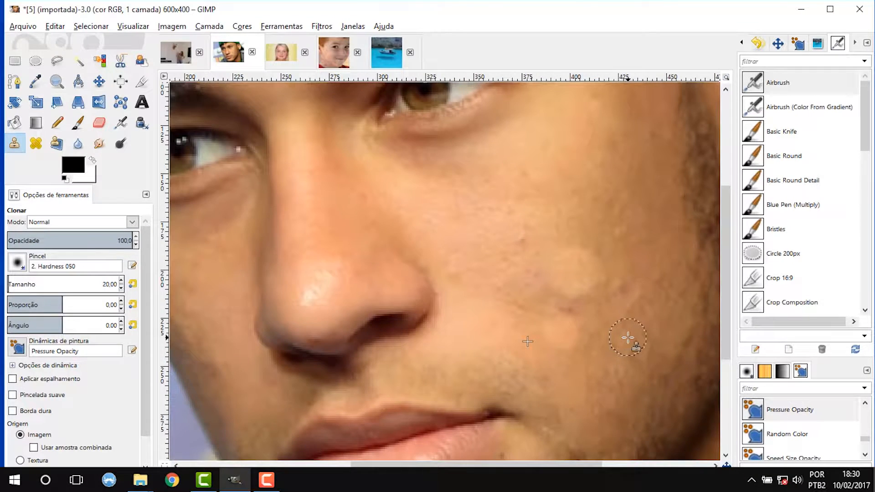
pyautogui.scroll(1, 647, 318)
pyautogui.hotkey('ctrl', 'z')
pyautogui.hotkey('ctrl', 'z')
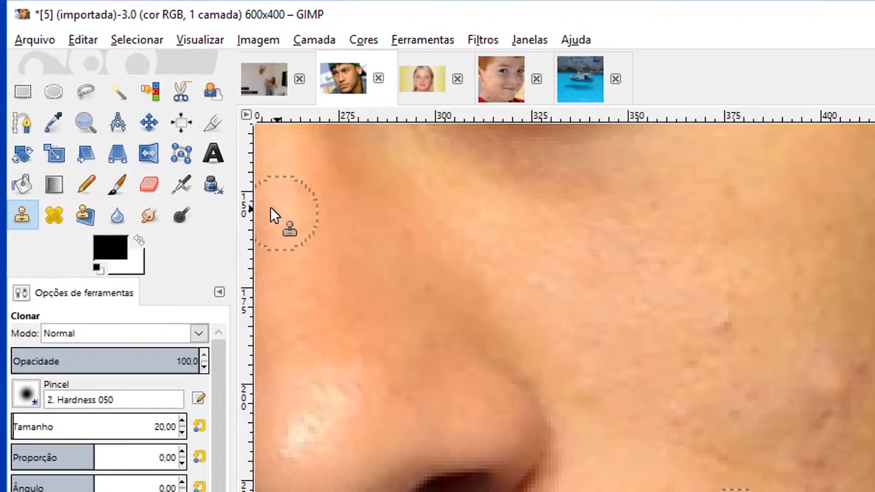
# Use the Heal tool to cover the upper cheek blemish, sampling clear skin above it
pyautogui.click(53, 216)
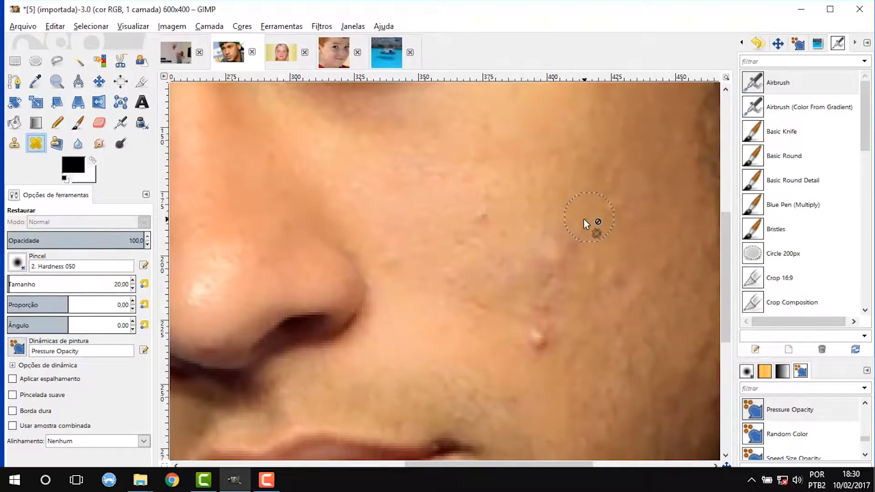
pyautogui.scroll(2, 581, 223)
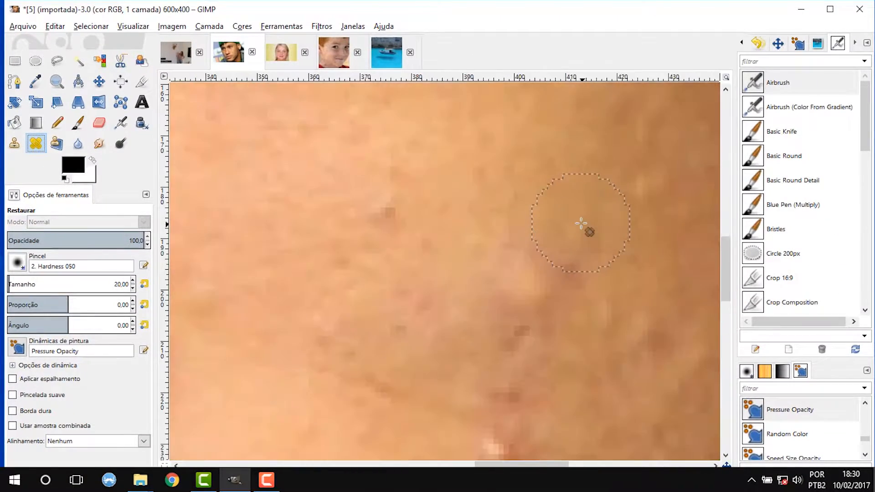
pyautogui.keyDown('ctrl'); pyautogui.click(444, 181); pyautogui.keyUp('ctrl')
pyautogui.moveTo(536, 272)
pyautogui.mouseDown()
pyautogui.moveTo(530, 291)
pyautogui.moveTo(517, 282)
pyautogui.moveTo(521, 269)
pyautogui.moveTo(542, 273)
pyautogui.moveTo(537, 292)
pyautogui.mouseUp()
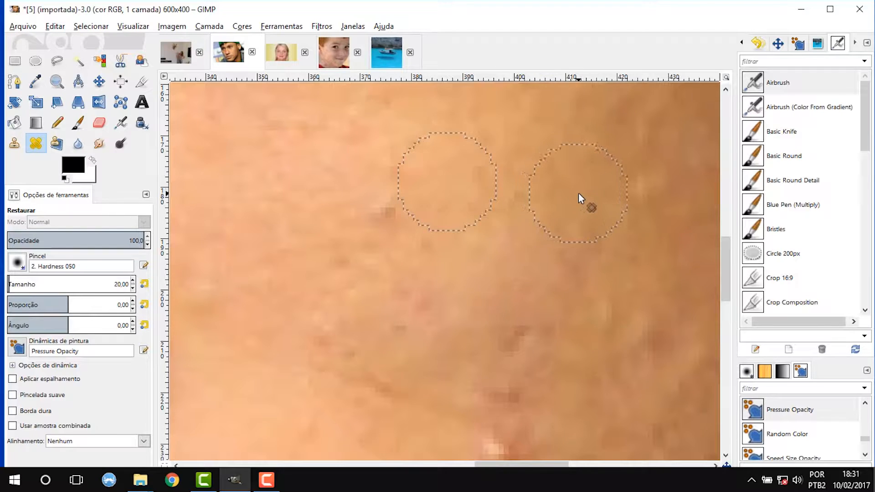
# Heal the lower whitish pimple on the man's cheek, sampling clear skin just below it
pyautogui.scroll(-3, 579, 194)
pyautogui.scroll(3, 566, 316)
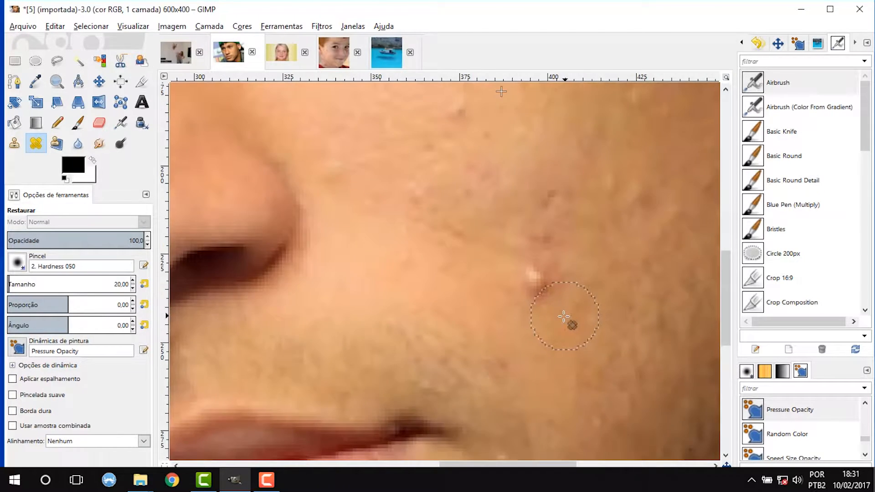
pyautogui.keyDown('ctrl'); pyautogui.click(543, 356); pyautogui.keyUp('ctrl')
pyautogui.moveTo(514, 285)
pyautogui.mouseDown()
pyautogui.moveTo(513, 267)
pyautogui.moveTo(505, 282)
pyautogui.mouseUp()
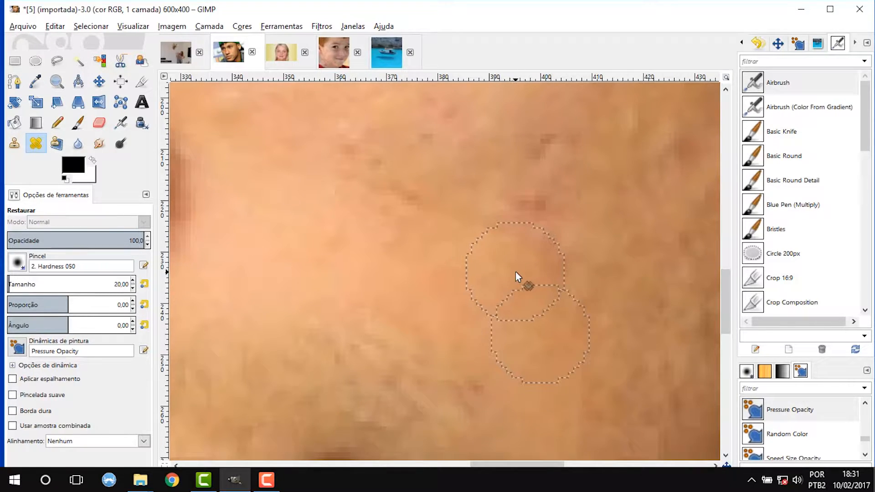
pyautogui.scroll(-2, 580, 228)
pyautogui.scroll(-2, 599, 228)
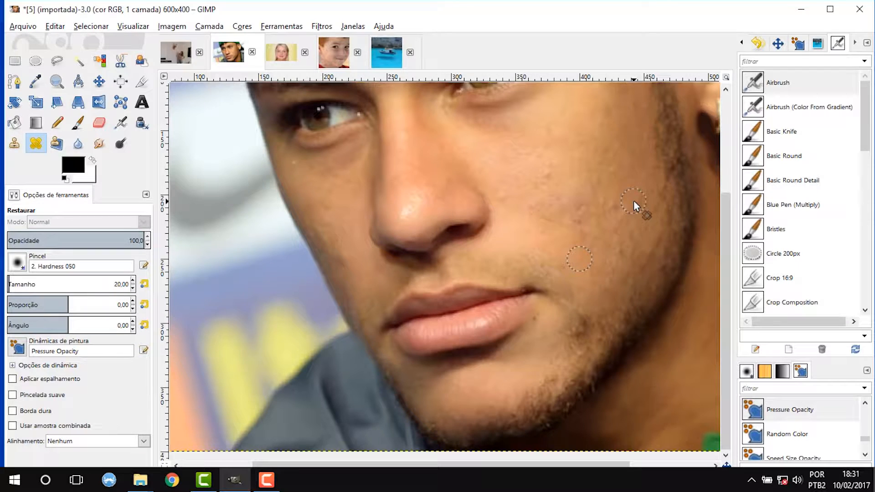
pyautogui.scroll(2, 606, 196)
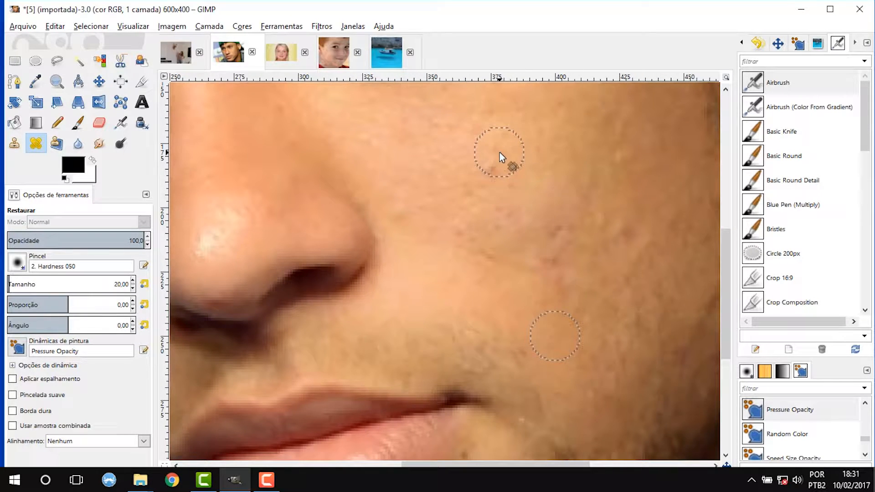
pyautogui.scroll(-2, 607, 185)
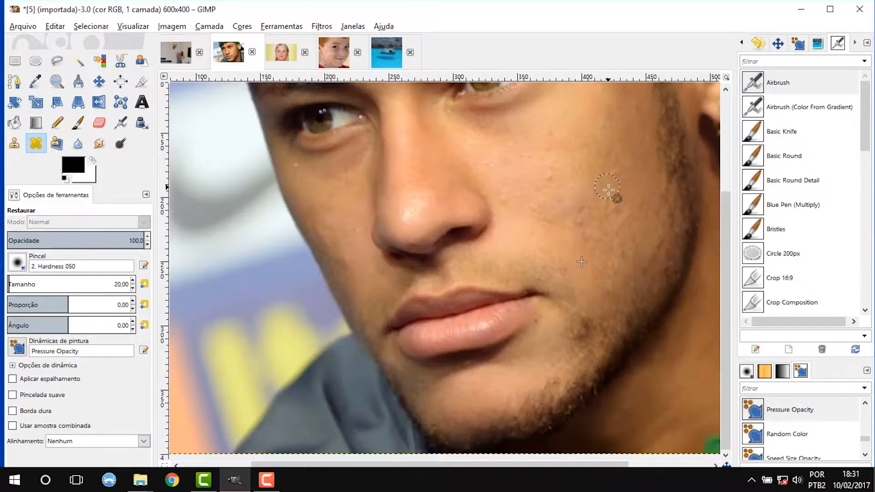
pyautogui.scroll(-1, 581, 262)
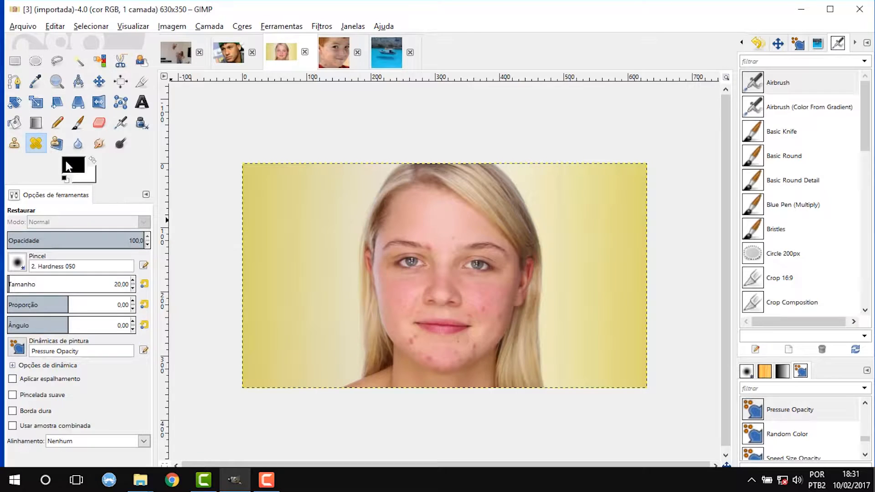
# In the blonde woman's portrait, heal the red spots below the left mouth corner, sampling clear skin from the cheek beside them
pyautogui.click(35, 144)
pyautogui.scroll(1, 469, 344)
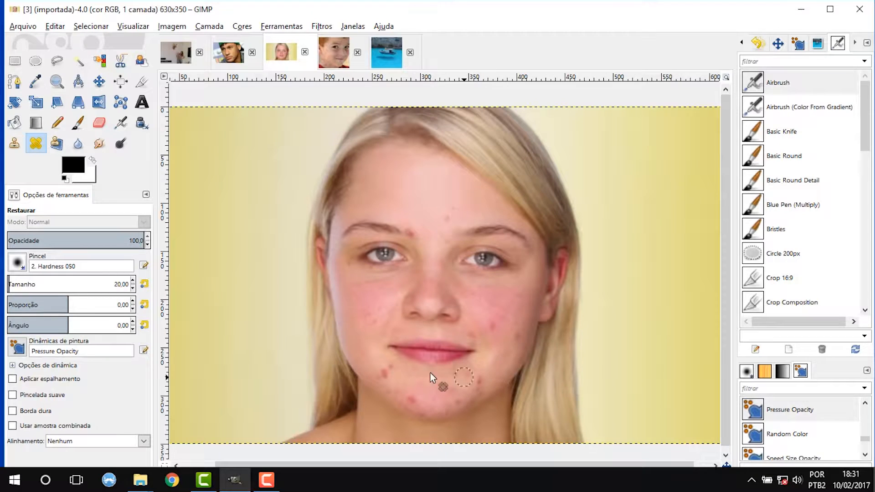
pyautogui.scroll(3, 398, 384)
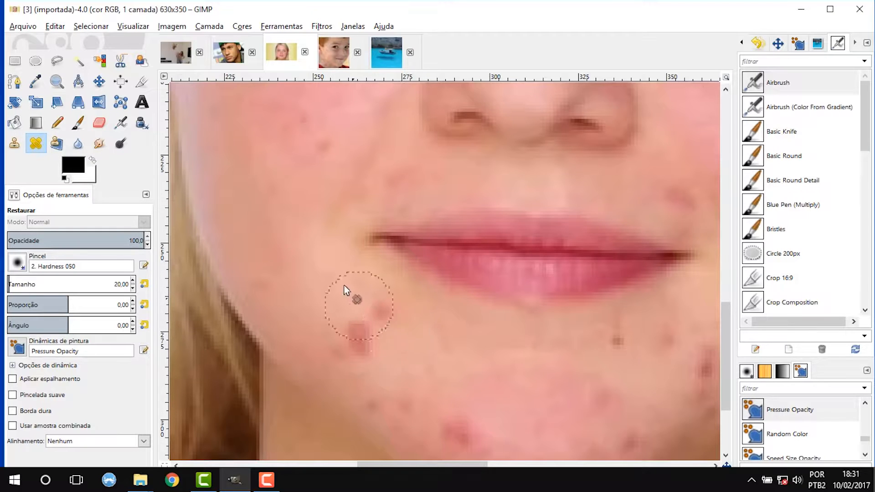
pyautogui.scroll(1, 344, 286)
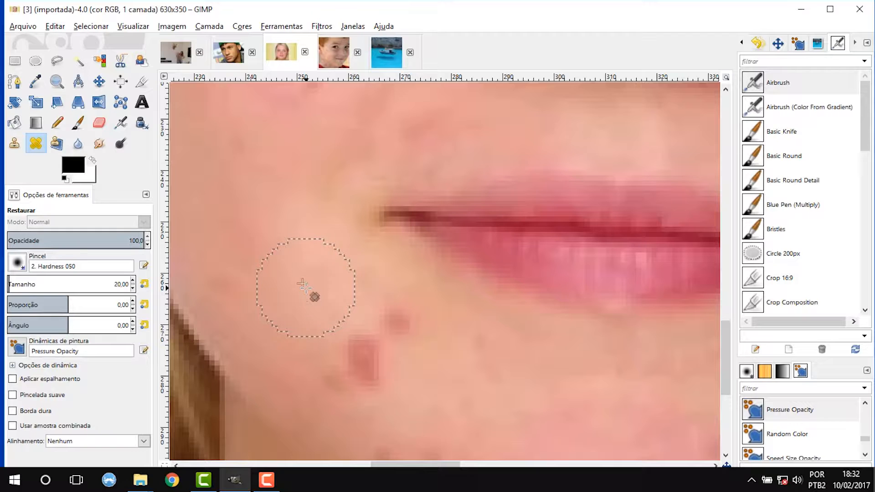
pyautogui.keyDown('ctrl'); pyautogui.click(302, 284); pyautogui.keyUp('ctrl')
pyautogui.scroll(-2, 399, 351)
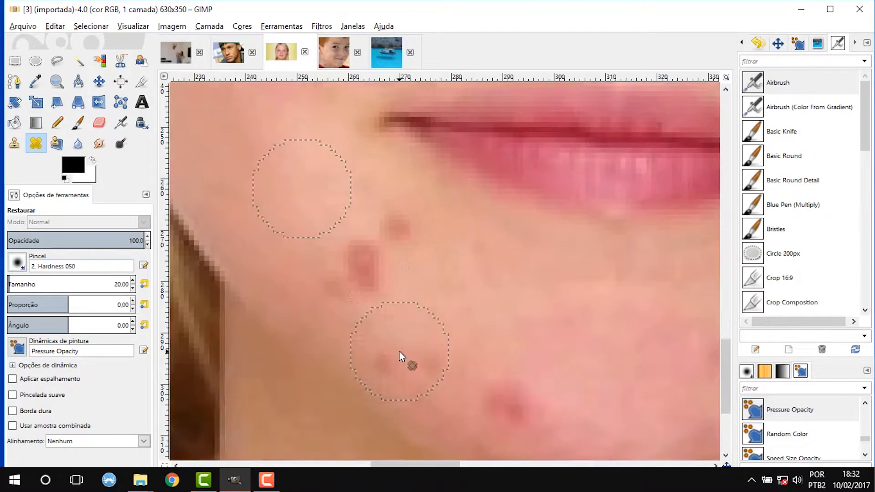
pyautogui.moveTo(378, 268)
pyautogui.mouseDown()
pyautogui.moveTo(348, 268)
pyautogui.moveTo(352, 254)
pyautogui.moveTo(364, 258)
pyautogui.moveTo(353, 277)
pyautogui.moveTo(341, 256)
pyautogui.moveTo(348, 240)
pyautogui.moveTo(407, 231)
pyautogui.mouseUp()
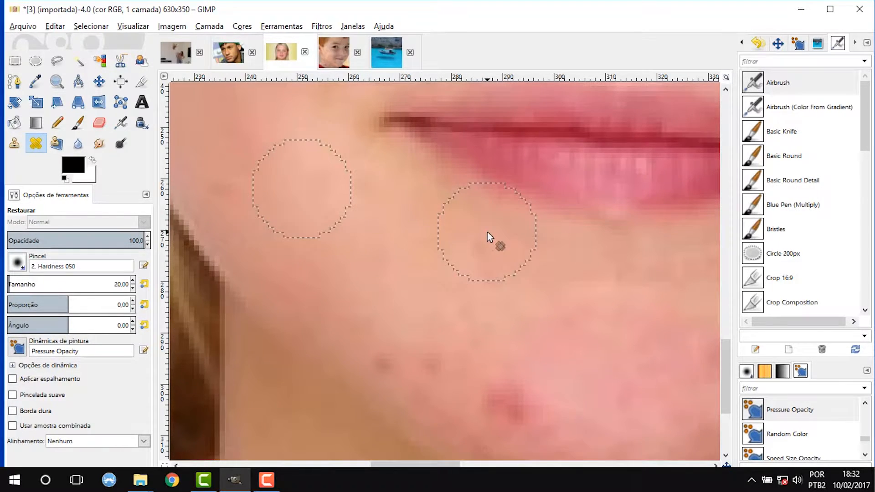
# Heal the two small spots on the left jaw edge, sampling the clear skin above them
pyautogui.scroll(-2, 487, 232)
pyautogui.scroll(-1, 501, 250)
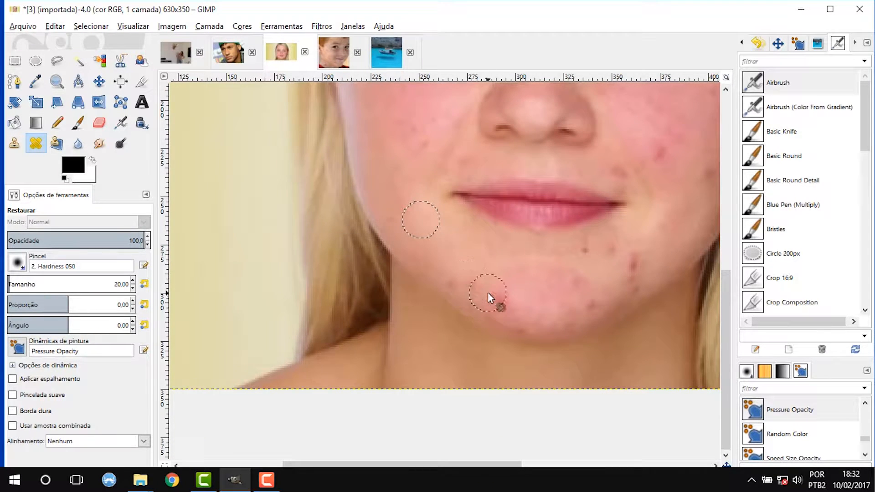
pyautogui.scroll(3, 478, 294)
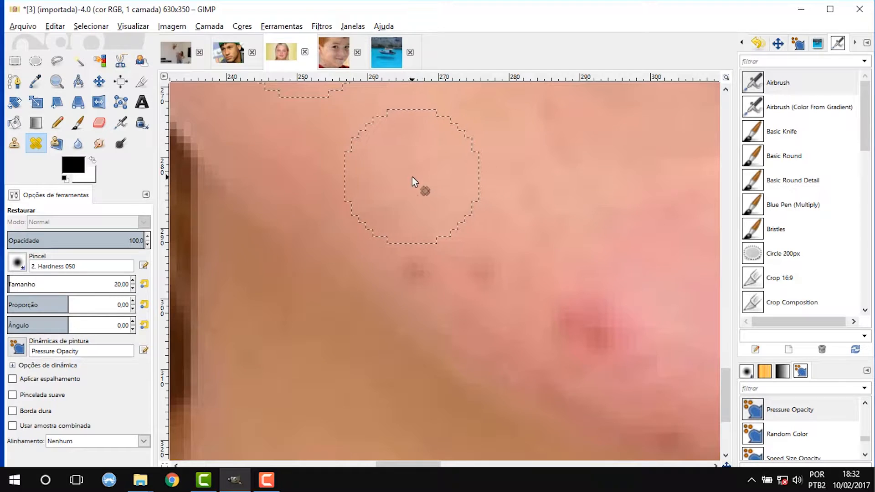
pyautogui.keyDown('ctrl'); pyautogui.click(385, 156); pyautogui.keyUp('ctrl')
pyautogui.moveTo(486, 259); pyautogui.dragTo(476, 270)
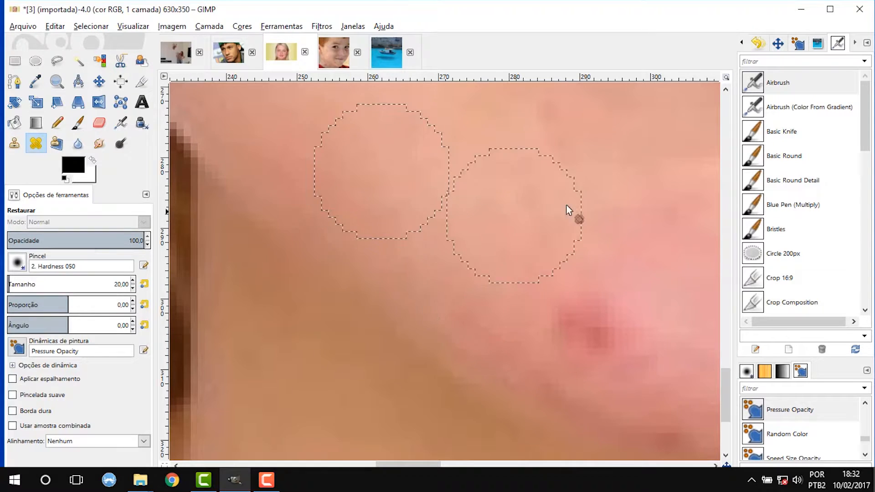
# Heal the large red spot at the left side of the chin, sampling clear skin above it
pyautogui.scroll(-1, 620, 201)
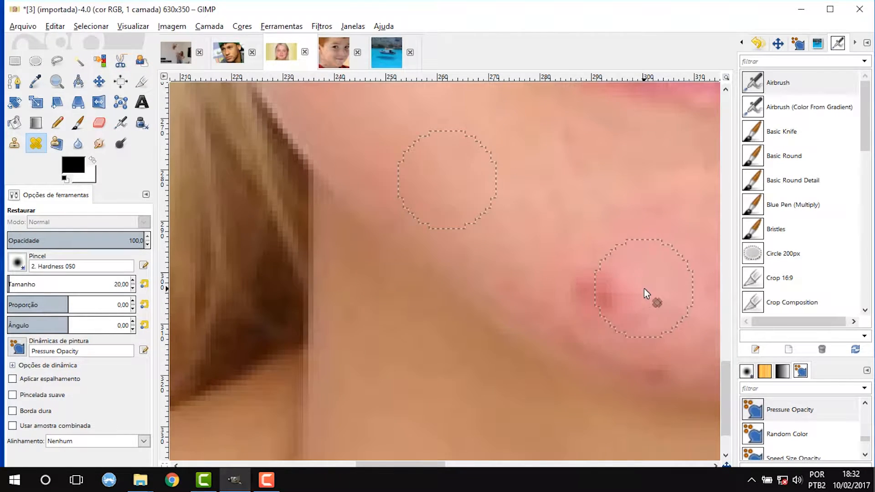
pyautogui.scroll(1, 644, 288)
pyautogui.keyDown('ctrl'); pyautogui.click(606, 175); pyautogui.keyUp('ctrl')
pyautogui.click(576, 295)
# Heal the small dark spot below the right part of the lips, sampling clear skin from the right lower cheek
pyautogui.scroll(-5, 625, 273)
pyautogui.moveTo(354, 464); pyautogui.dragTo(411, 465)
pyautogui.scroll(2, 579, 196)
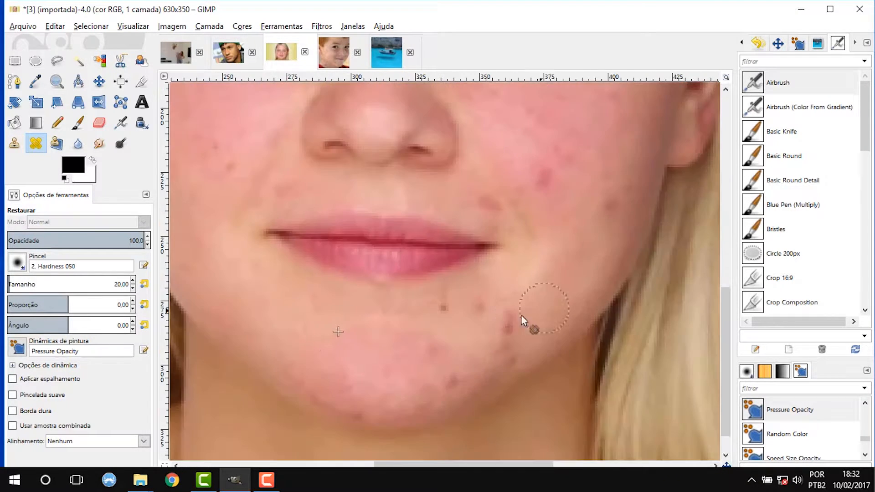
pyautogui.scroll(2, 546, 306)
pyautogui.keyDown('ctrl'); pyautogui.click(553, 301); pyautogui.keyUp('ctrl')
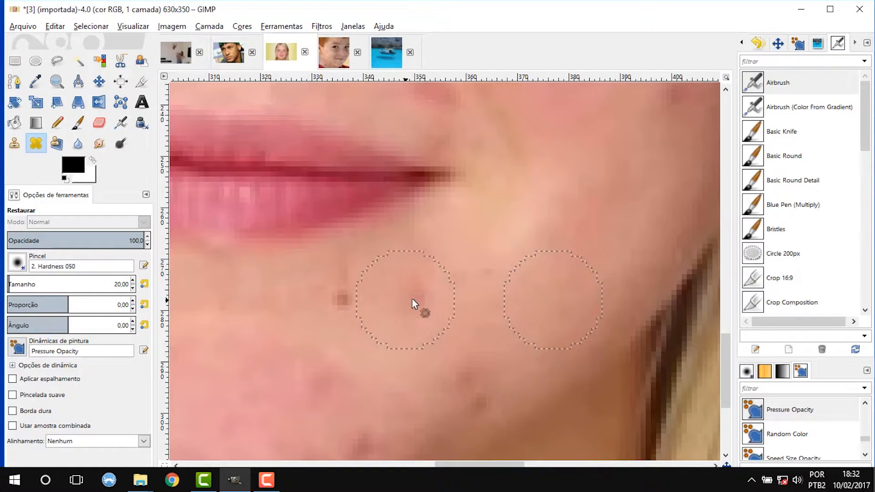
pyautogui.click(345, 296)
# Heal the spots on the right jaw edge, sampling clear skin from the chin next to them
pyautogui.scroll(-1, 395, 355)
pyautogui.keyDown('ctrl'); pyautogui.click(398, 324); pyautogui.keyUp('ctrl')
pyautogui.click(468, 365)
pyautogui.scroll(-2, 397, 341)
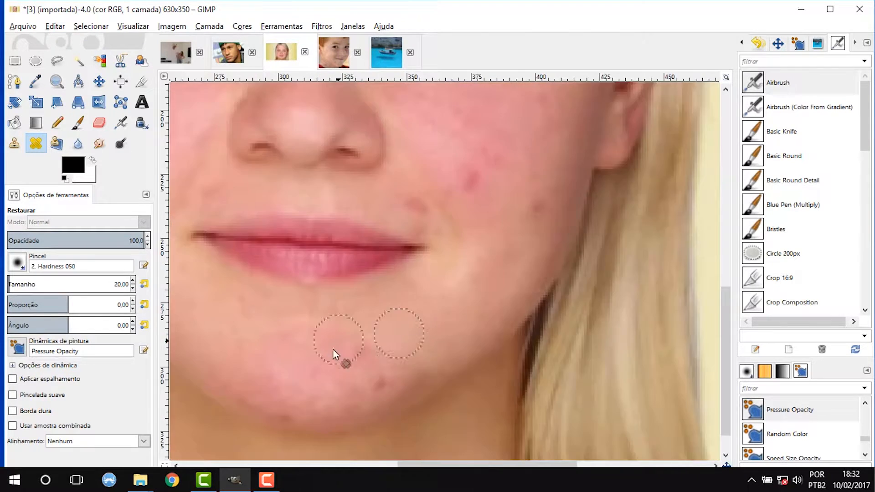
# Heal the two spots on the right side of the chin, sampling clear skin from the middle of the chin
pyautogui.scroll(2, 328, 356)
pyautogui.keyDown('ctrl'); pyautogui.click(326, 348); pyautogui.keyUp('ctrl')
pyautogui.click(387, 344)
pyautogui.click(424, 400)
# Heal the red and dark spots on the right cheek, sampling clear cheek skin next to them
pyautogui.scroll(-4, 487, 314)
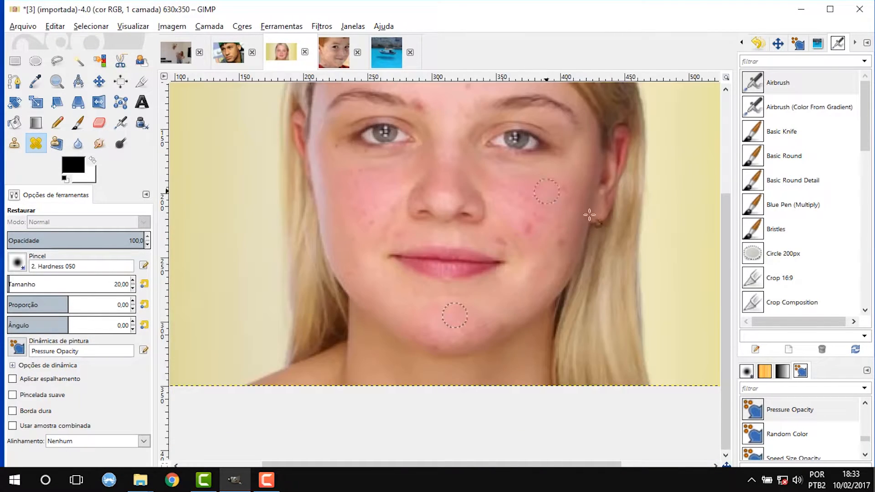
pyautogui.scroll(5, 572, 230)
pyautogui.keyDown('ctrl'); pyautogui.click(402, 299); pyautogui.keyUp('ctrl')
pyautogui.click(503, 305)
pyautogui.scroll(-2, 287, 251)
pyautogui.keyDown('ctrl'); pyautogui.click(262, 209); pyautogui.keyUp('ctrl')
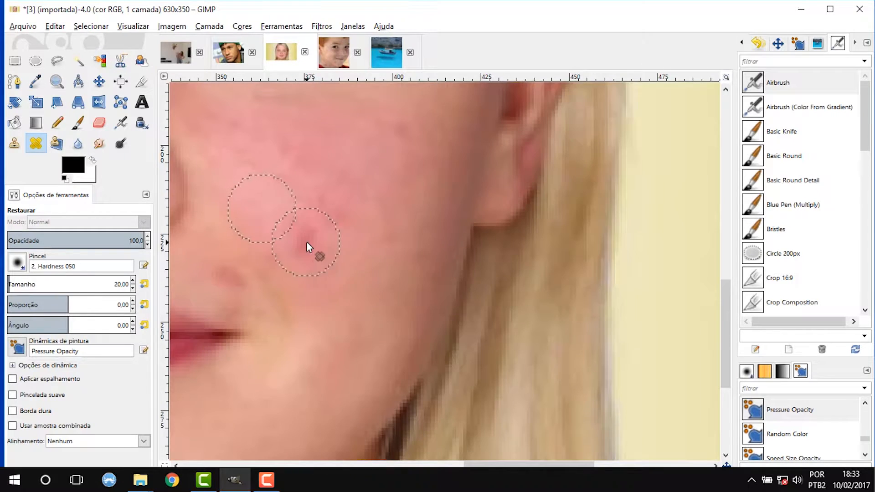
pyautogui.scroll(3, 404, 217)
pyautogui.click(314, 240)
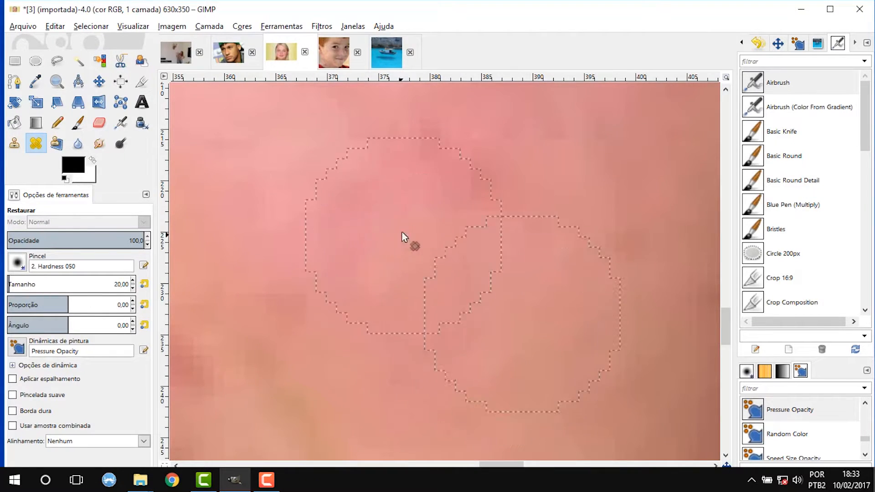
# Reduce the brush size to 15 and heal the red spot above the right mouth corner, sampling clear skin above the lips
pyautogui.scroll(-5, 512, 185)
pyautogui.scroll(3, 483, 248)
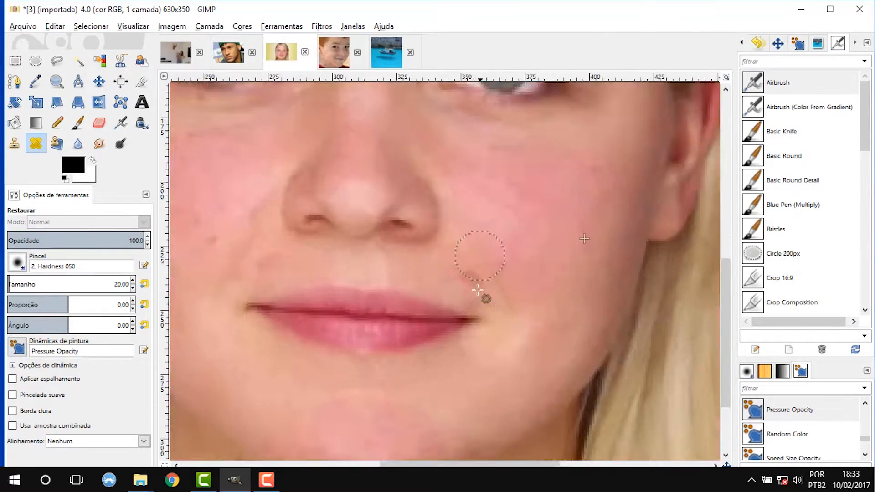
pyautogui.scroll(4, 456, 289)
pyautogui.click(132, 288)
pyautogui.keyDown('ctrl'); pyautogui.click(371, 203); pyautogui.keyUp('ctrl')
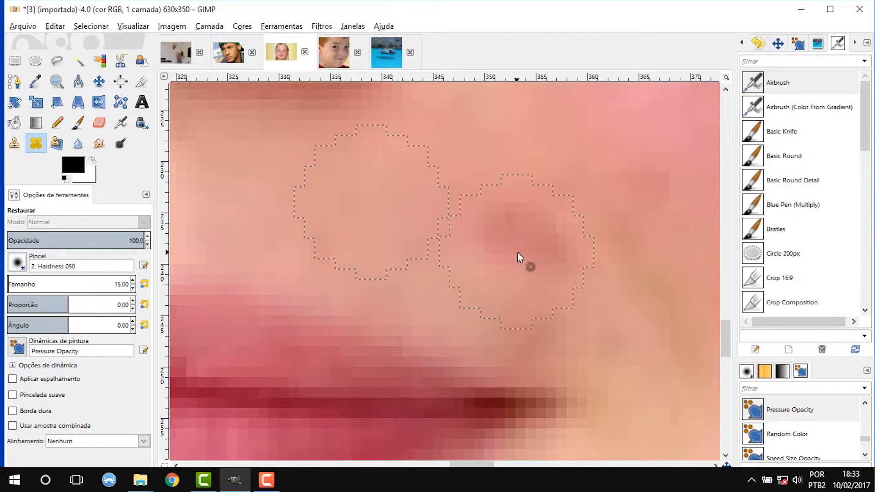
pyautogui.click(518, 253)
# Heal the spots on the forehead near and above the eyebrows, sampling clear forehead skin beside them
pyautogui.scroll(-7, 509, 201)
pyautogui.scroll(6, 433, 273)
pyautogui.keyDown('ctrl'); pyautogui.click(516, 208); pyautogui.keyUp('ctrl')
pyautogui.moveTo(432, 242)
pyautogui.mouseDown()
pyautogui.moveTo(468, 283)
pyautogui.moveTo(475, 276)
pyautogui.mouseUp()
pyautogui.scroll(-5, 556, 220)
pyautogui.scroll(4, 585, 200)
pyautogui.keyDown('ctrl'); pyautogui.click(509, 195); pyautogui.keyUp('ctrl')
pyautogui.click(560, 227)
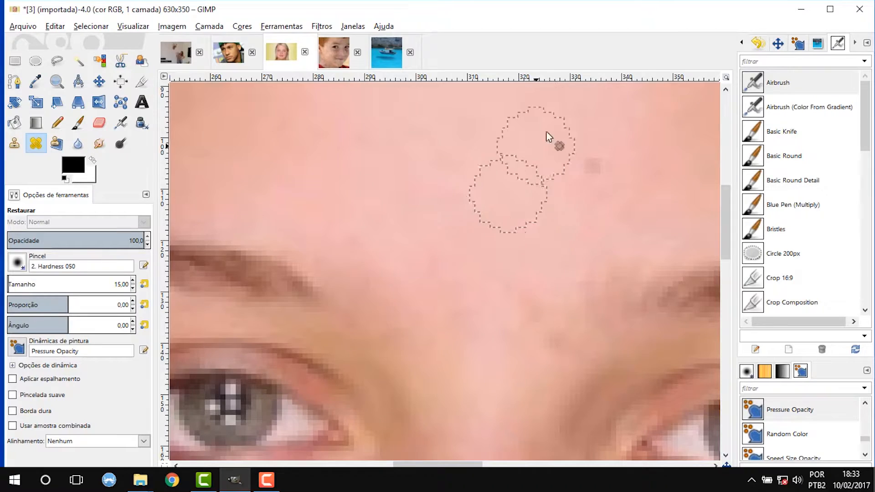
# Heal the small remaining spots on the cheeks, sampling clear cheek skin near each one
pyautogui.scroll(-4, 588, 169)
pyautogui.scroll(3, 638, 299)
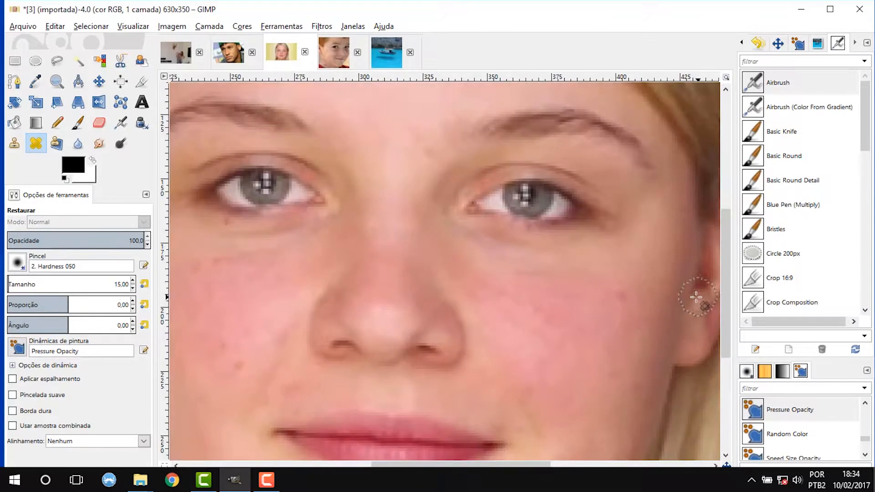
pyautogui.scroll(3, 696, 297)
pyautogui.scroll(-4, 480, 299)
pyautogui.scroll(4, 505, 234)
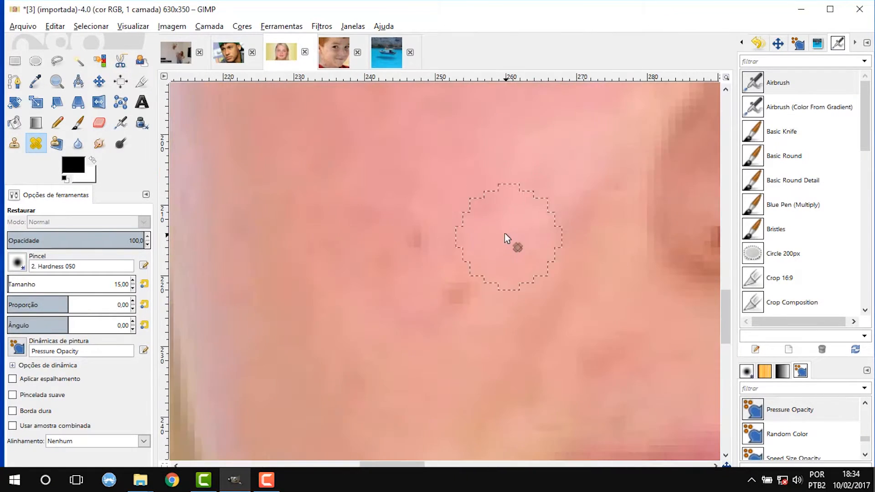
pyautogui.scroll(1, 499, 215)
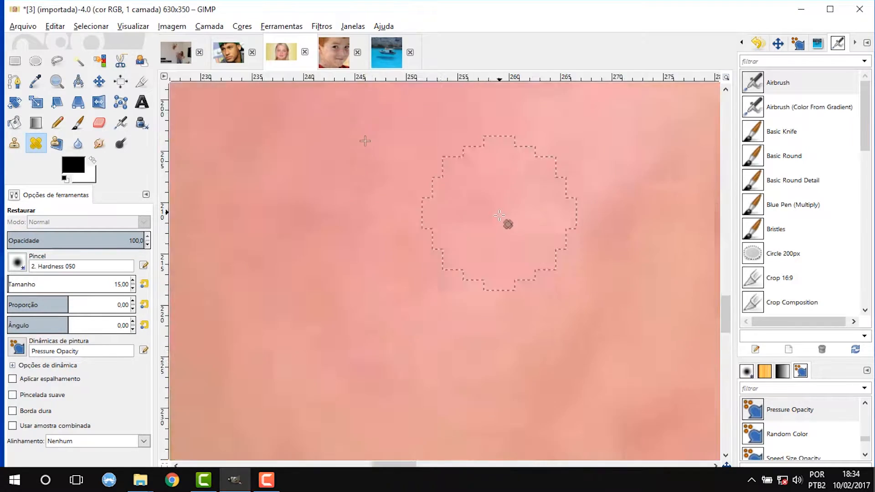
# Touch up the skin beside the left mouth corner, sampling clear skin between the nose and the upper lip
pyautogui.scroll(-5, 500, 215)
pyautogui.scroll(1, 603, 248)
pyautogui.scroll(3, 337, 341)
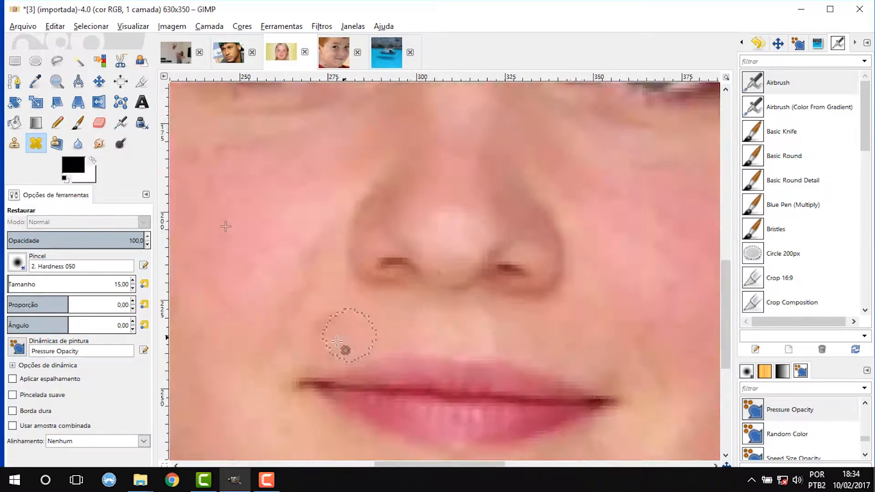
pyautogui.scroll(2, 337, 341)
pyautogui.scroll(-5, 384, 291)
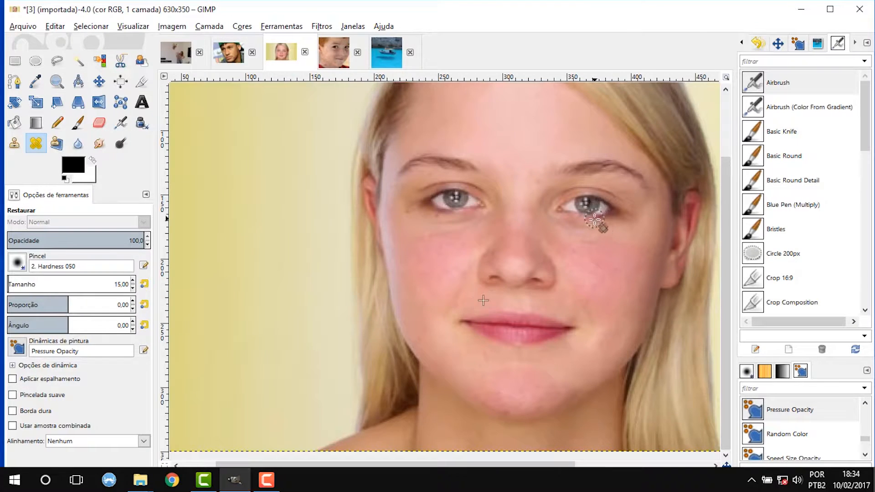
pyautogui.scroll(-1, 594, 217)
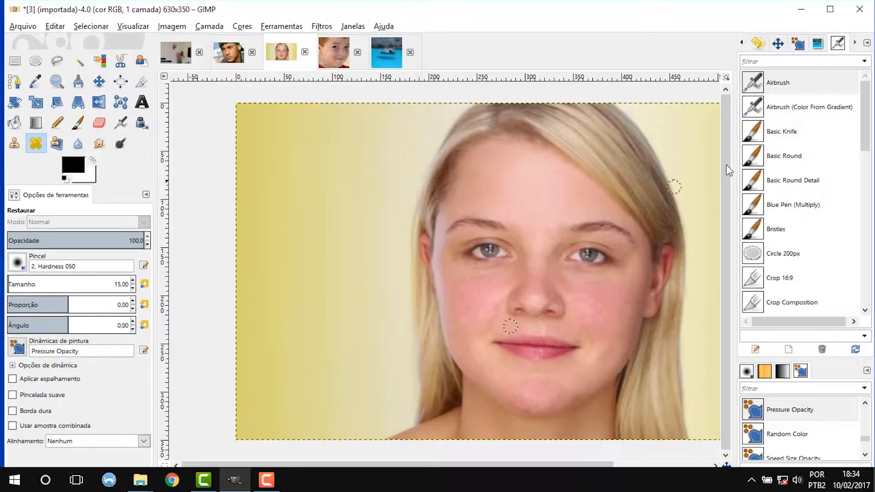
# Compare the base image with the retouched face in the undo history, and return to the last Heal state
pyautogui.click(757, 44)
pyautogui.press('r')
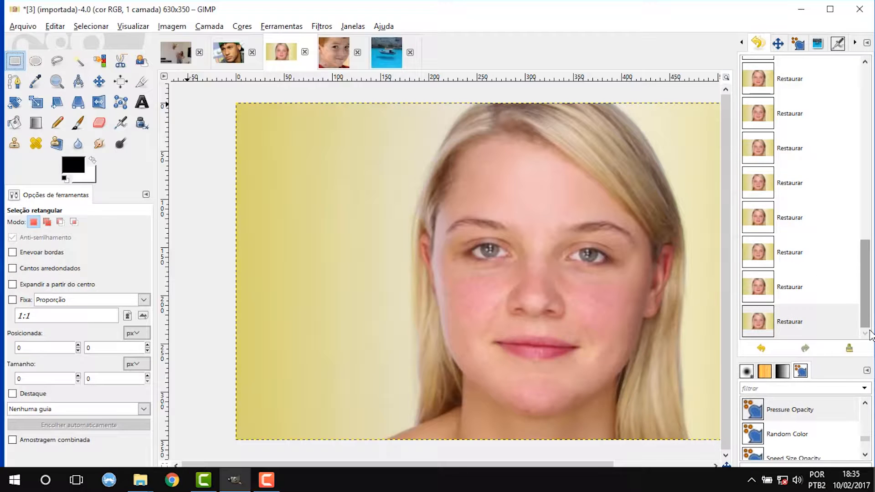
pyautogui.moveTo(870, 335); pyautogui.dragTo(871, 102)
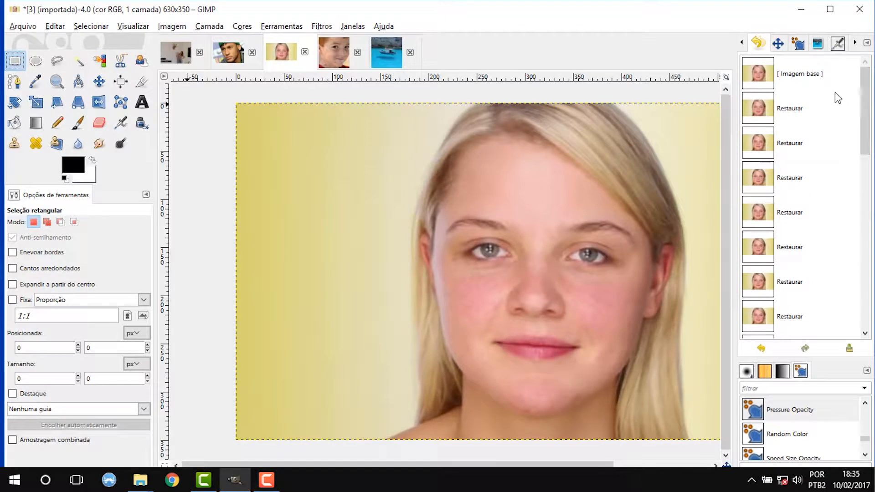
pyautogui.click(816, 77)
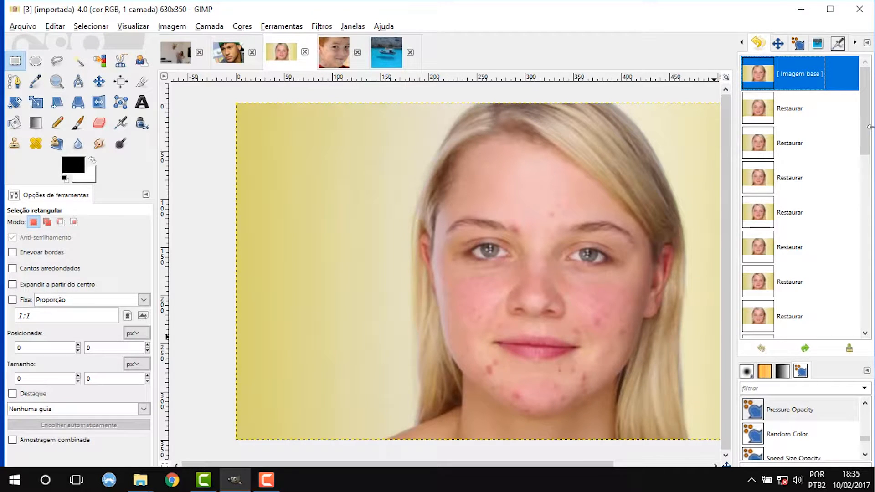
pyautogui.moveTo(864, 114); pyautogui.dragTo(865, 286)
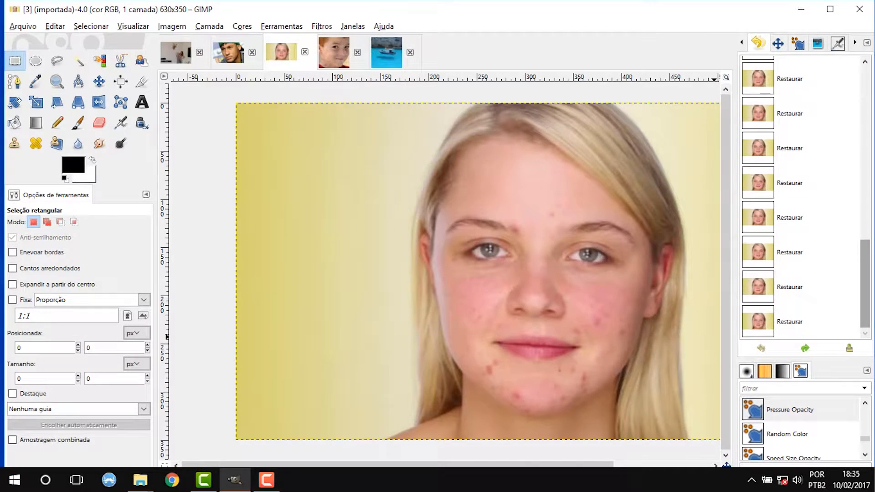
pyautogui.click(805, 322)
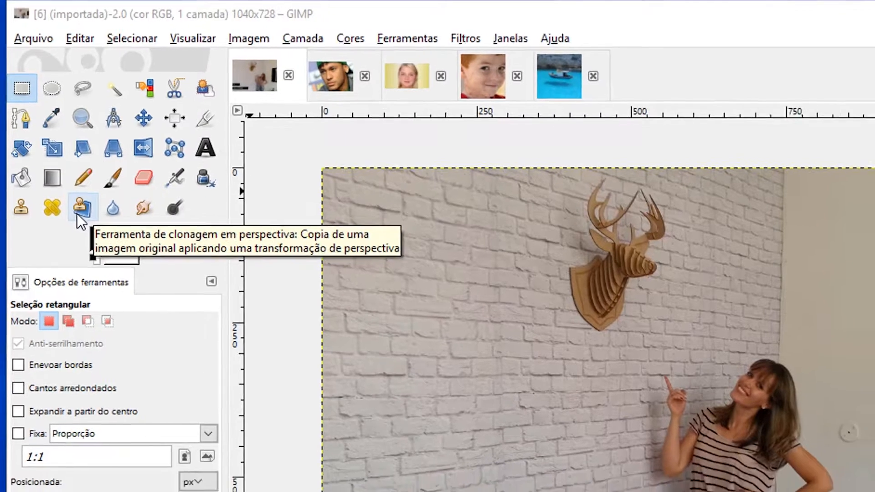
# Set the Perspective Clone plane over the plain bricks left of the deer head, aligning its corners with the wall's perspective
pyautogui.click(79, 219)
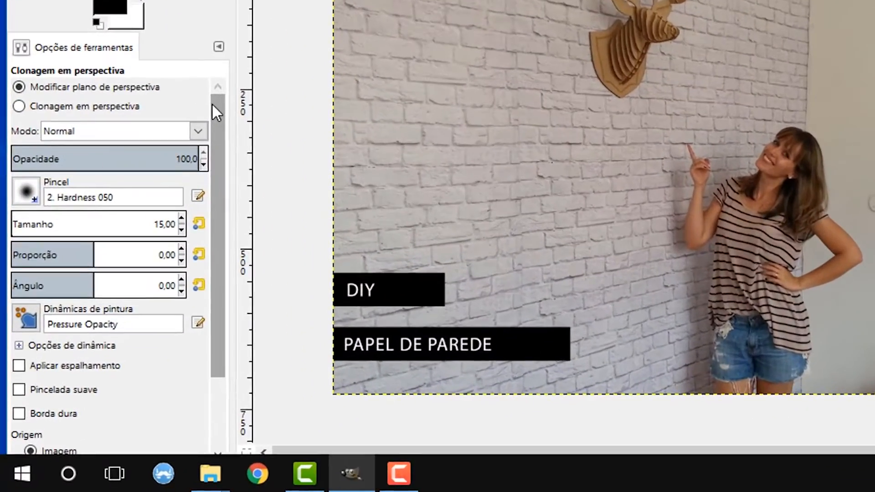
pyautogui.click(19, 87)
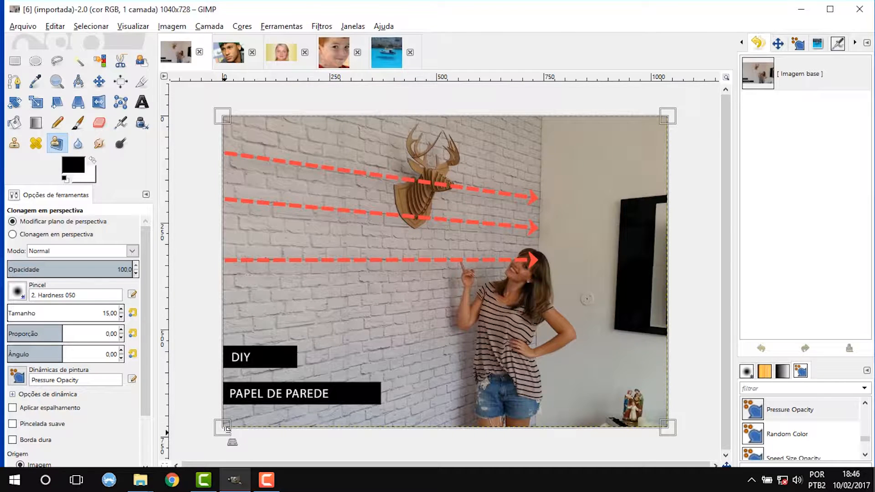
pyautogui.moveTo(226, 428); pyautogui.dragTo(225, 275)
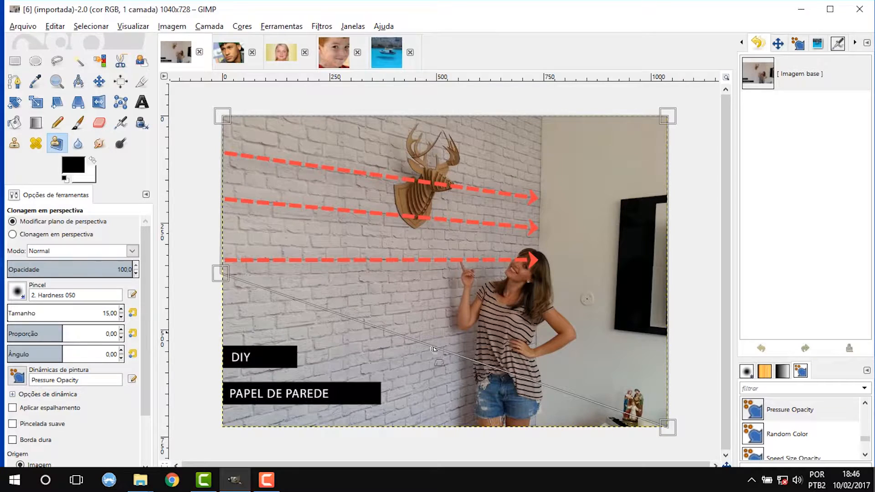
pyautogui.moveTo(667, 424); pyautogui.dragTo(382, 267)
pyautogui.moveTo(666, 116); pyautogui.dragTo(386, 142)
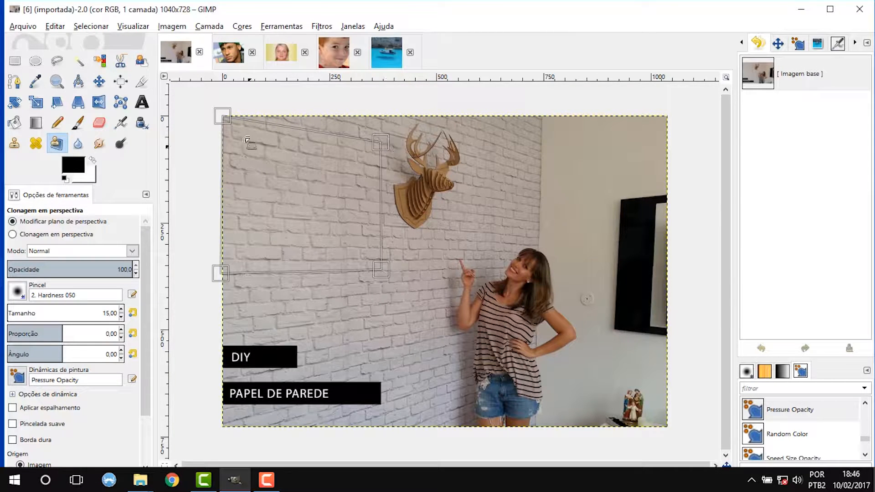
pyautogui.moveTo(224, 117); pyautogui.dragTo(223, 122)
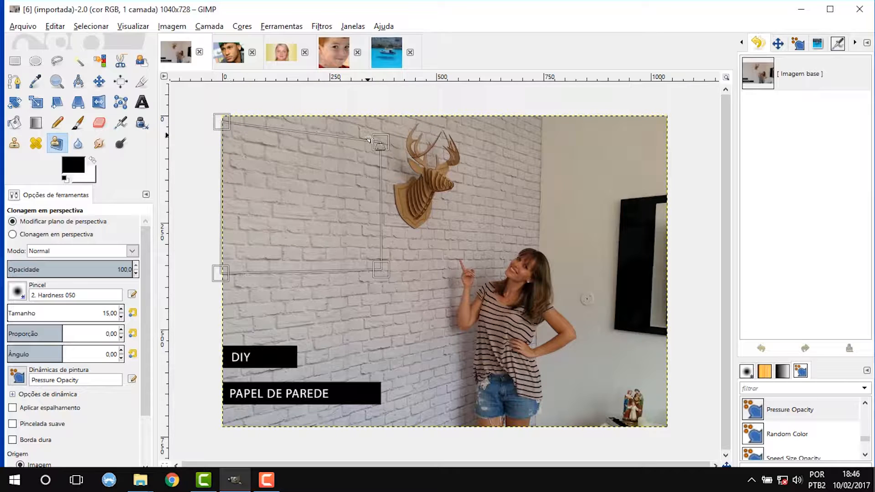
pyautogui.moveTo(375, 143); pyautogui.dragTo(366, 152)
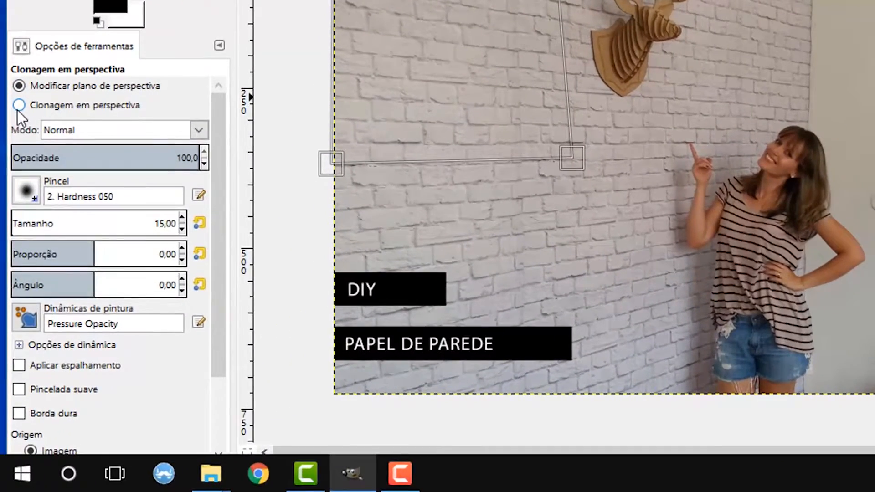
# Switch Perspective Clone from modifying the plane to cloning, and set the brush size to 100
pyautogui.click(19, 105)
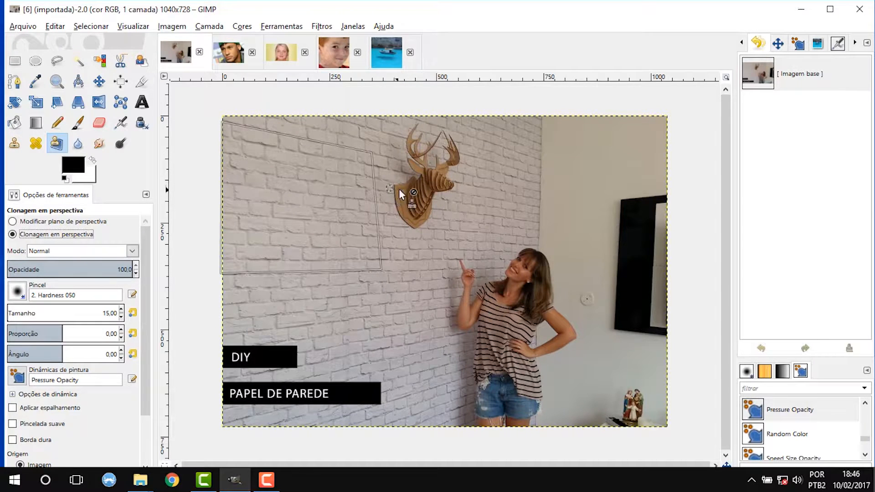
pyautogui.scroll(3, 390, 196)
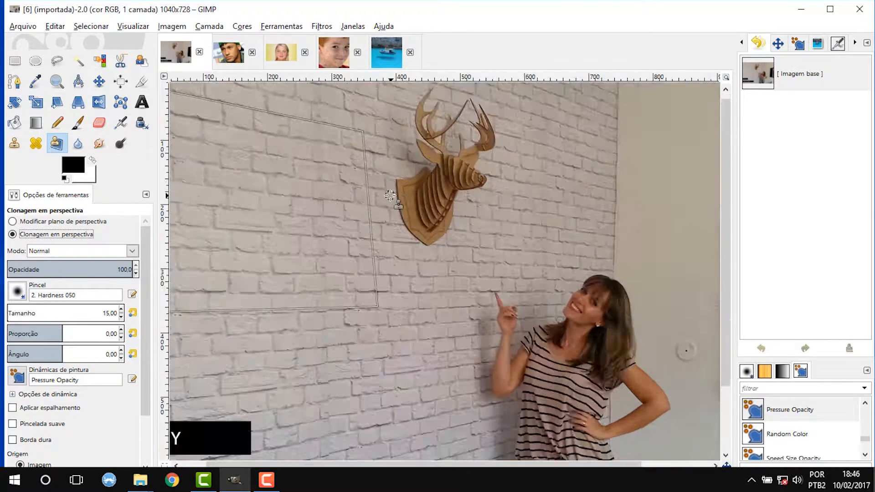
pyautogui.scroll(-1, 391, 199)
pyautogui.scroll(1, 390, 200)
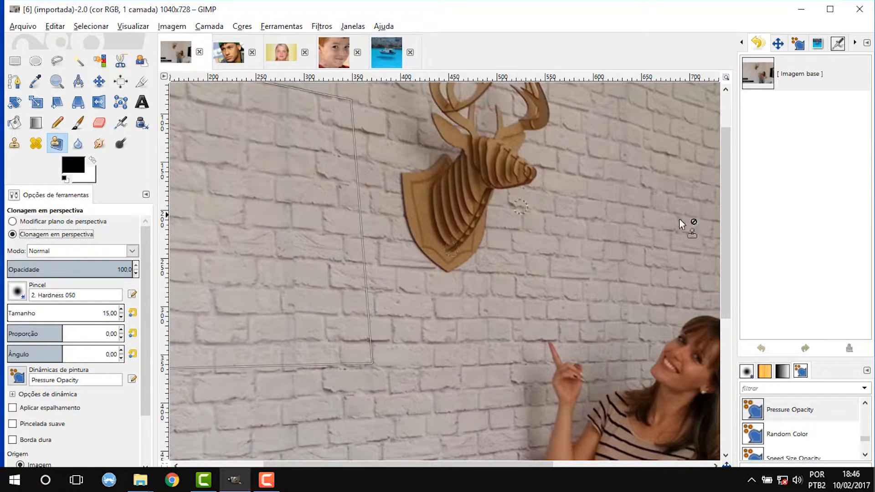
pyautogui.moveTo(727, 205)
pyautogui.mouseDown()
pyautogui.moveTo(724, 171)
pyautogui.moveTo(723, 198)
pyautogui.mouseUp()
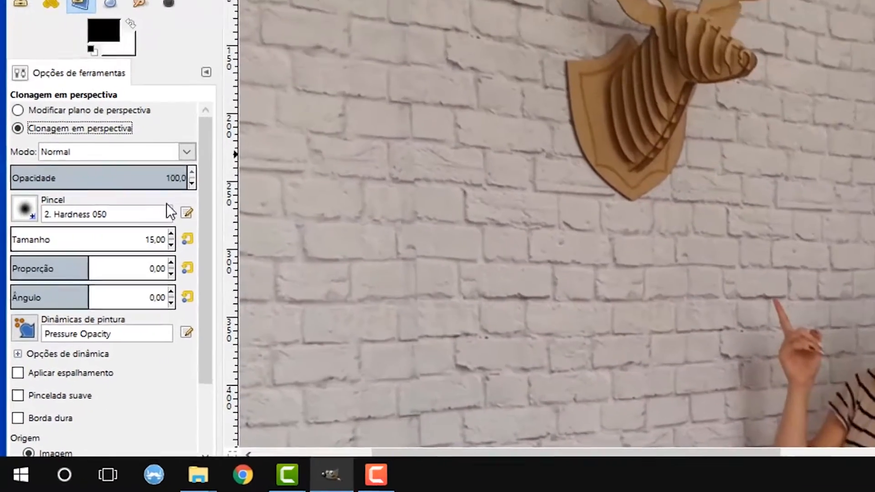
pyautogui.scroll(20, 170, 234)
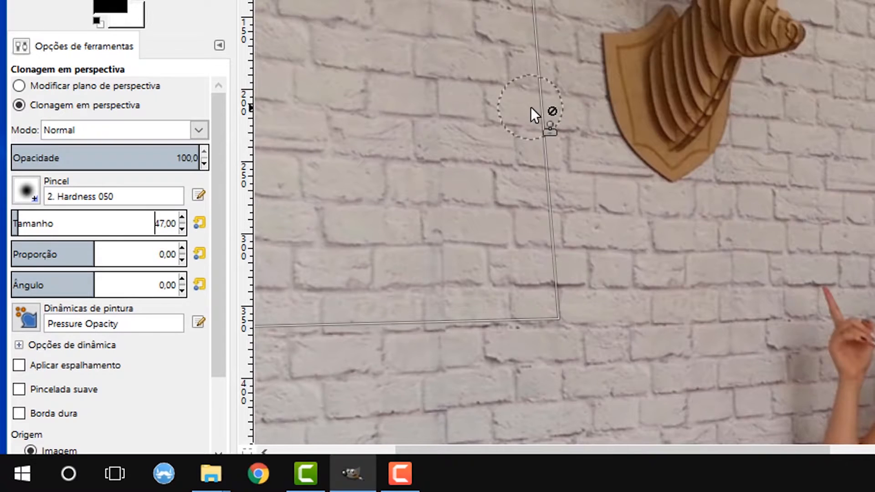
pyautogui.scroll(8, 184, 211)
pyautogui.scroll(20, 184, 211)
pyautogui.scroll(15, 183, 211)
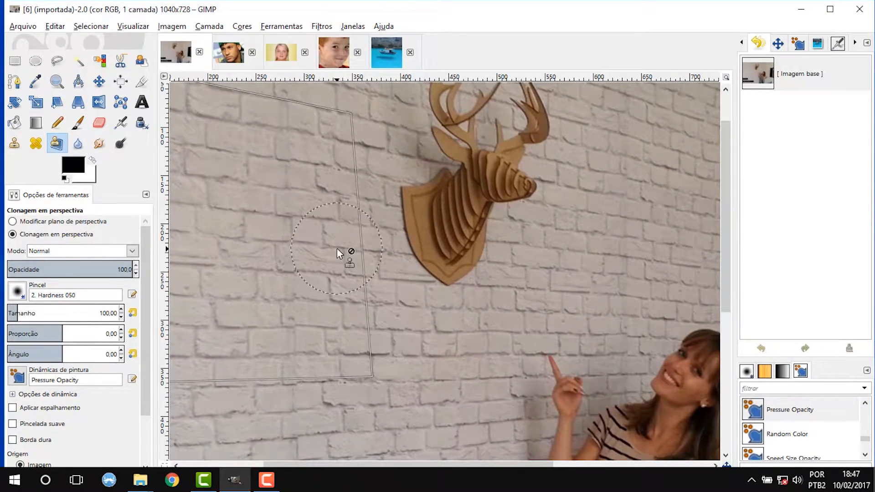
# Clone bricks in perspective over the deer head's shield and neck, sampling from the plain wall to the left
pyautogui.keyDown('ctrl'); pyautogui.click(268, 243); pyautogui.keyUp('ctrl')
pyautogui.moveTo(403, 253); pyautogui.dragTo(483, 262)
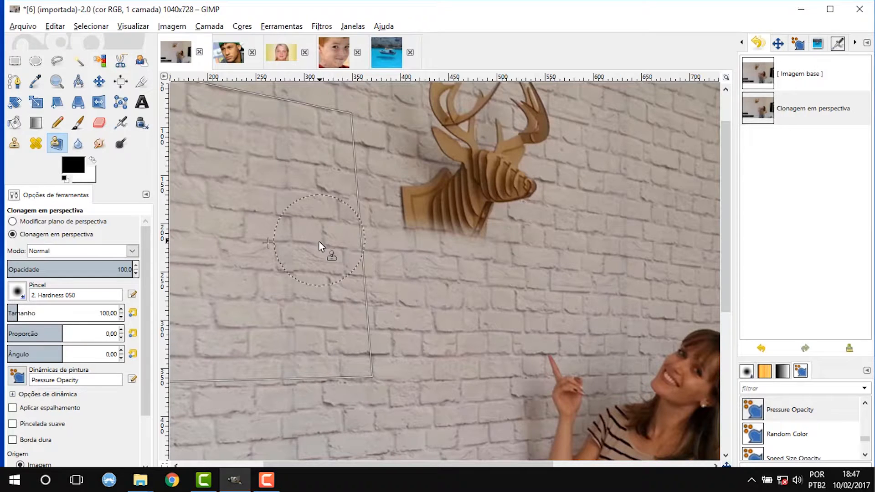
pyautogui.moveTo(724, 270); pyautogui.dragTo(723, 243)
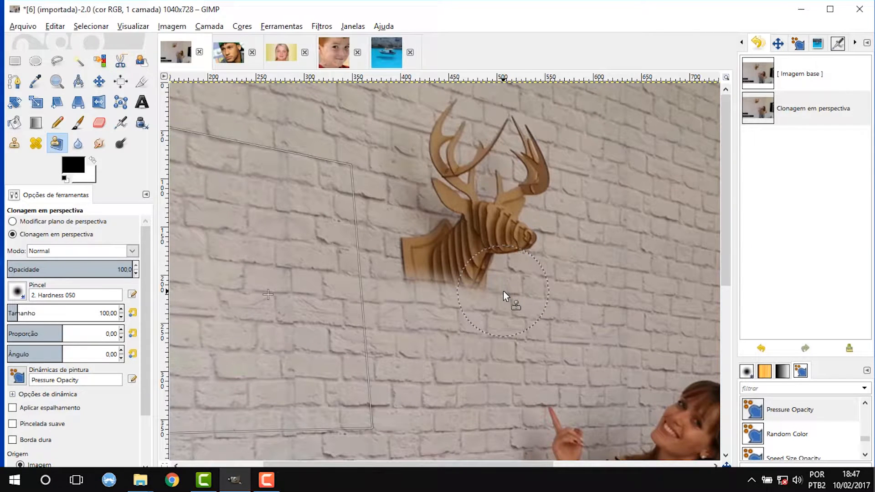
pyautogui.keyDown('ctrl'); pyautogui.click(321, 250); pyautogui.keyUp('ctrl')
pyautogui.moveTo(386, 261); pyautogui.dragTo(455, 275)
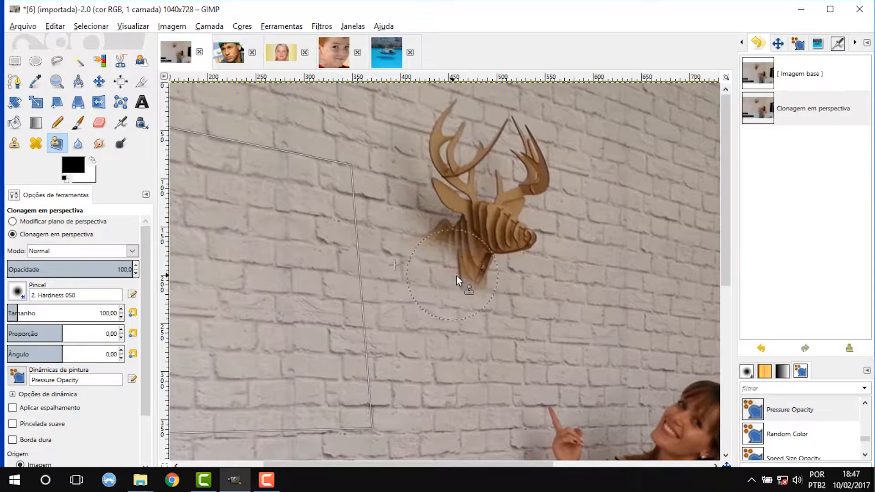
pyautogui.keyDown('ctrl'); pyautogui.click(277, 241); pyautogui.keyUp('ctrl')
pyautogui.moveTo(387, 254); pyautogui.dragTo(524, 269)
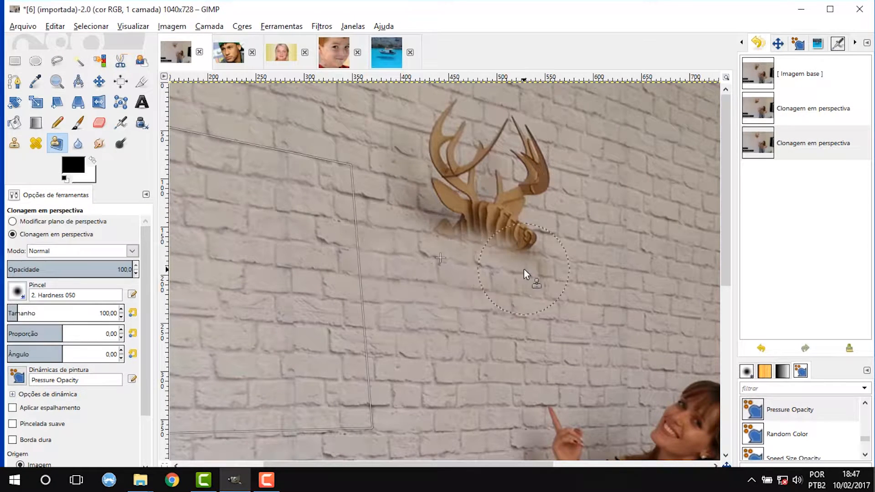
# Try to clone bricks over the shadow and shield remnant left of the deer head
pyautogui.click(407, 219)
pyautogui.hotkey('ctrl', 'z')
pyautogui.moveTo(399, 226); pyautogui.dragTo(417, 232)
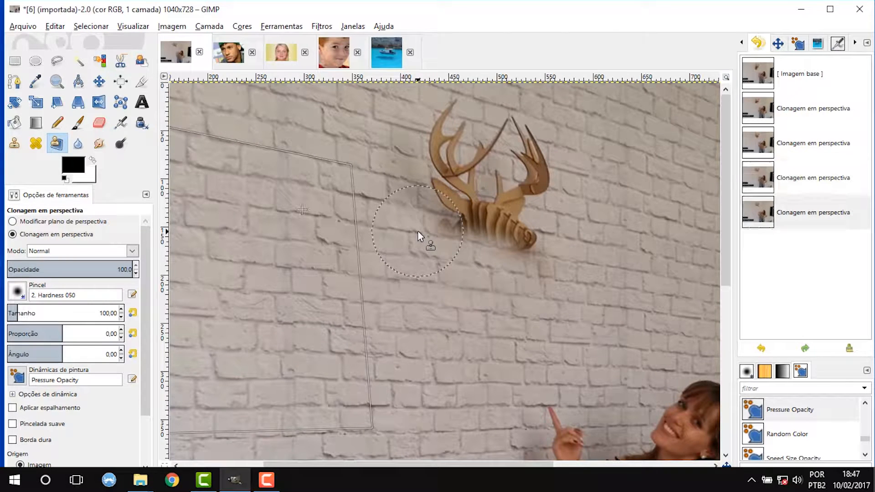
pyautogui.hotkey('ctrl', 'z')
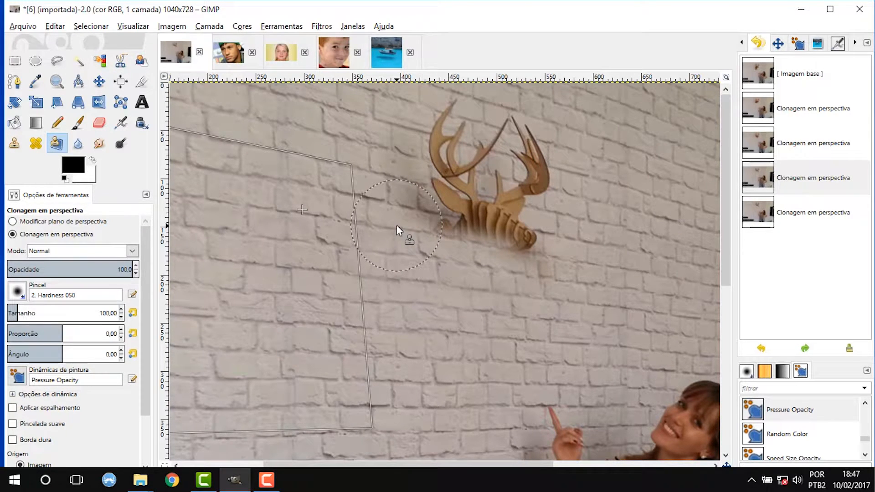
# Compare the wall with and without the last clone stroke beside the deer head, ending with the stroke undone
pyautogui.hotkey('ctrl', 'y')
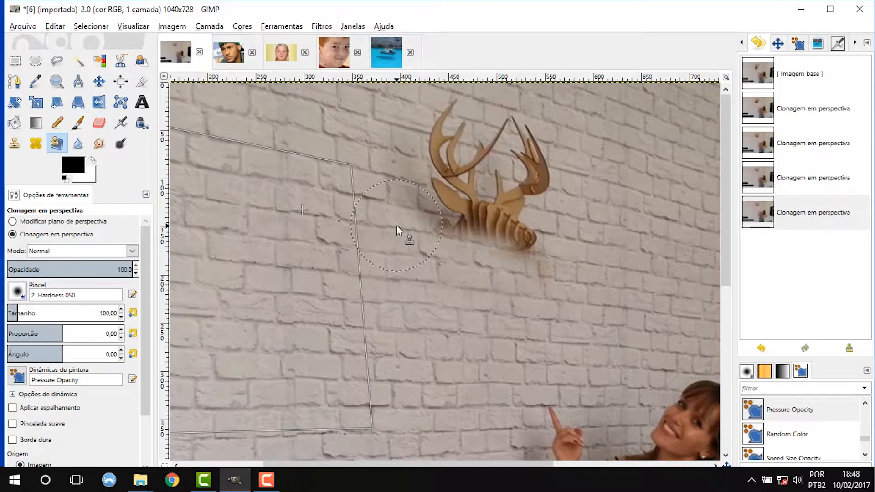
pyautogui.hotkey('ctrl', 'z')
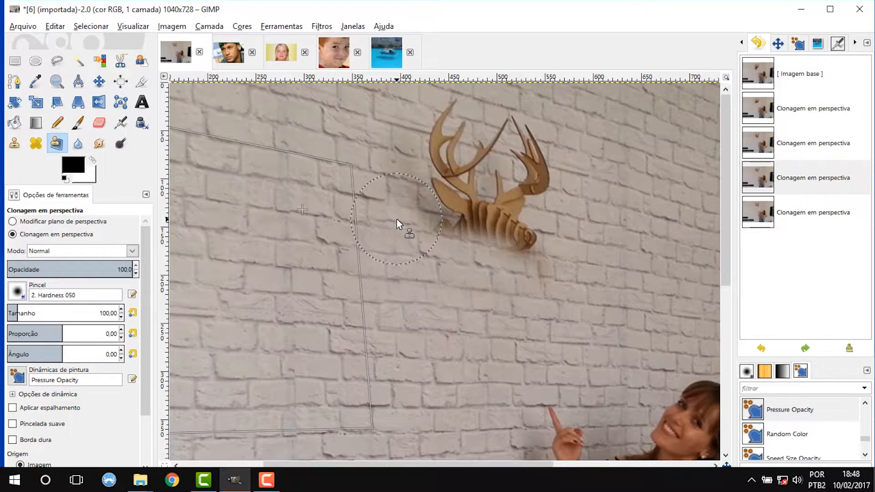
pyautogui.hotkey('ctrl', 'y')
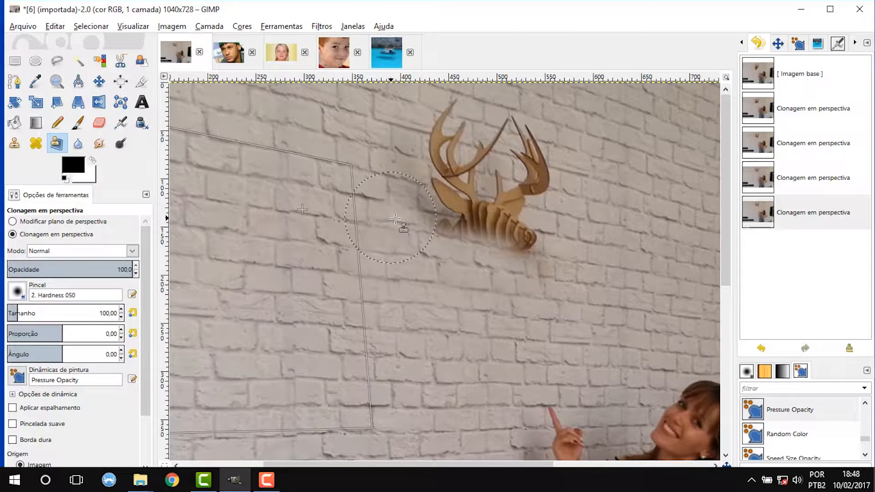
pyautogui.hotkey('ctrl', 'z')
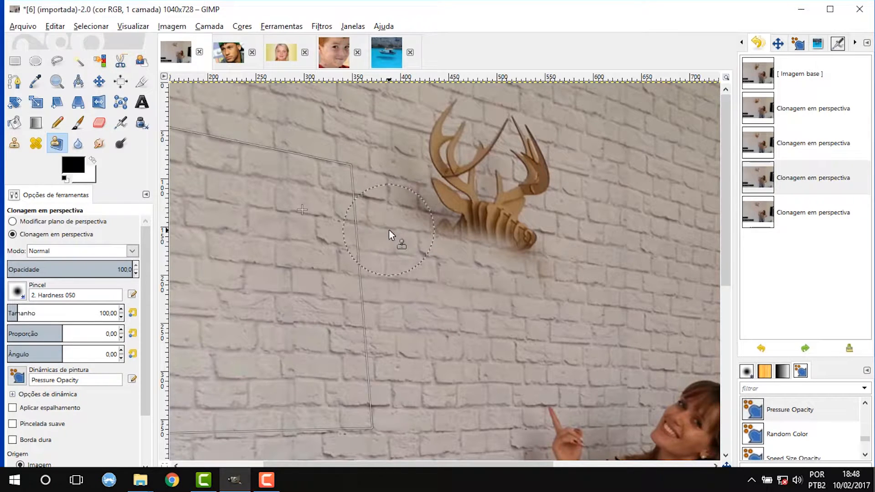
pyautogui.hotkey('ctrl', 'y')
pyautogui.hotkey('ctrl', 'z')
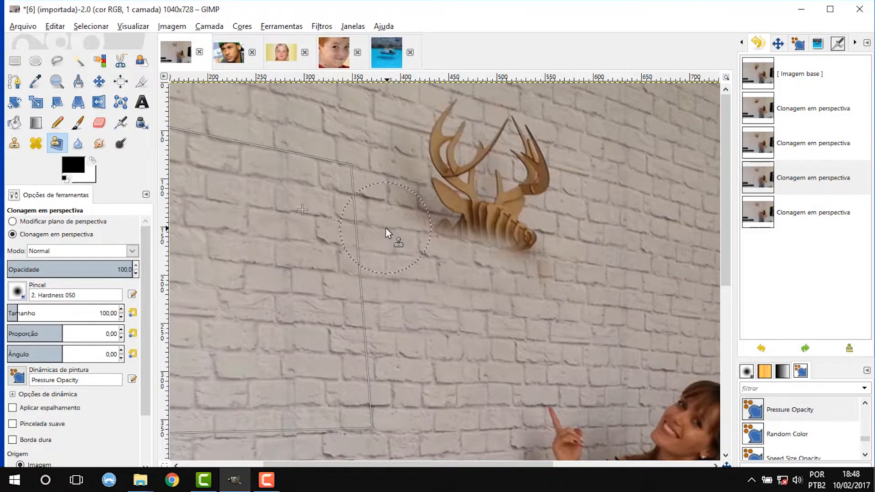
# Clone bricks in perspective over the deer's face and the base of its left antler, resampling from the plane's upper right edge
pyautogui.moveTo(400, 231); pyautogui.dragTo(527, 240)
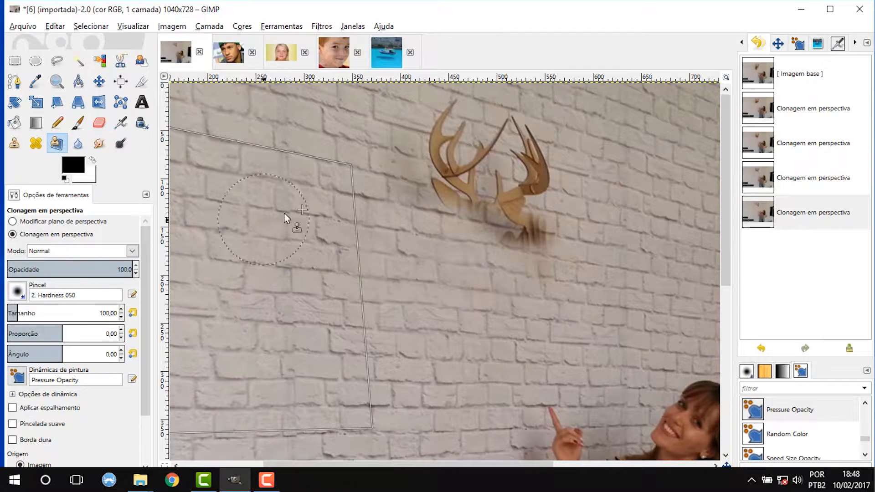
pyautogui.keyDown('ctrl'); pyautogui.click(354, 193); pyautogui.keyUp('ctrl')
pyautogui.moveTo(403, 199)
pyautogui.mouseDown()
pyautogui.moveTo(514, 223)
pyautogui.moveTo(568, 248)
pyautogui.mouseUp()
pyautogui.hotkey('ctrl', 'z')
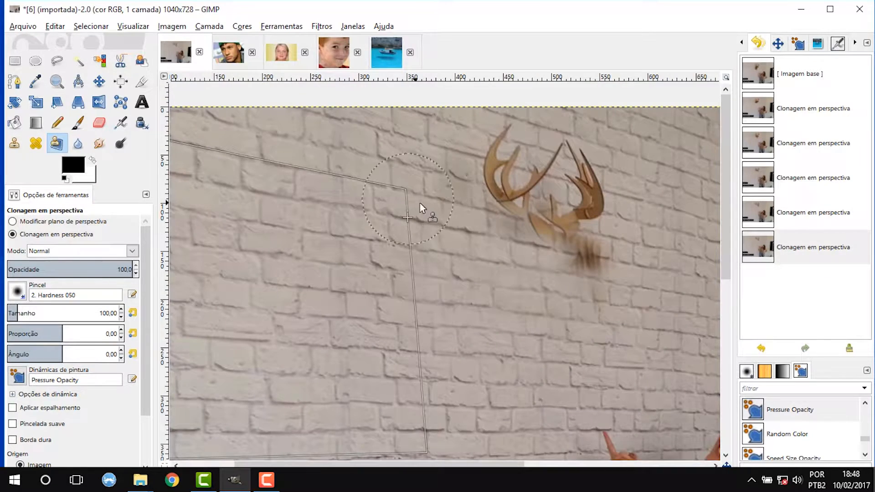
pyautogui.moveTo(404, 211); pyautogui.dragTo(524, 238)
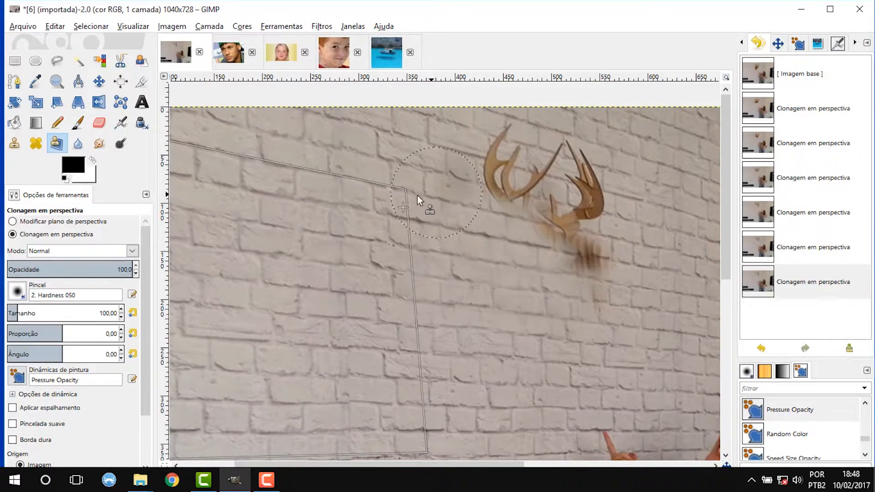
# Clone bricks over the lower curve of the left antler and the inner antler branches
pyautogui.scroll(-1, 418, 197)
pyautogui.click(457, 187)
pyautogui.hotkey('ctrl', 'z')
pyautogui.moveTo(456, 188); pyautogui.dragTo(497, 205)
pyautogui.scroll(2, 473, 164)
pyautogui.click(346, 185)
pyautogui.hotkey('ctrl', 'z')
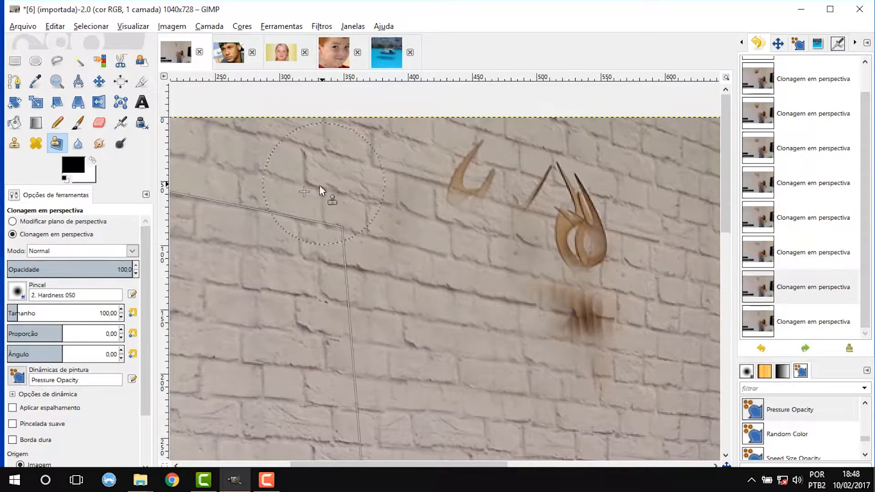
# Clone bricks over the remaining upper part of the left antler and the inner tips
pyautogui.click(438, 196)
pyautogui.hotkey('ctrl', 'z')
pyautogui.moveTo(439, 194)
pyautogui.mouseDown()
pyautogui.moveTo(529, 206)
pyautogui.moveTo(471, 207)
pyautogui.mouseUp()
pyautogui.scroll(-2, 574, 242)
pyautogui.scroll(-2, 574, 241)
pyautogui.scroll(2, 633, 172)
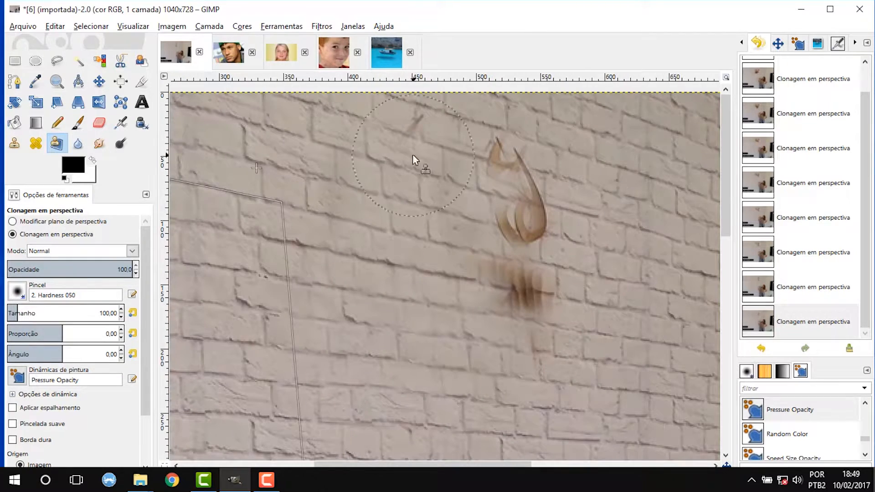
# Resample bricks from the wall right of the antlers and clone them over the right antler and the brown snout remnants
pyautogui.keyDown('ctrl'); pyautogui.click(622, 210); pyautogui.keyUp('ctrl')
pyautogui.click(486, 187)
pyautogui.hotkey('ctrl', 'z')
pyautogui.moveTo(487, 190)
pyautogui.mouseDown()
pyautogui.moveTo(469, 169)
pyautogui.moveTo(542, 187)
pyautogui.moveTo(540, 196)
pyautogui.mouseUp()
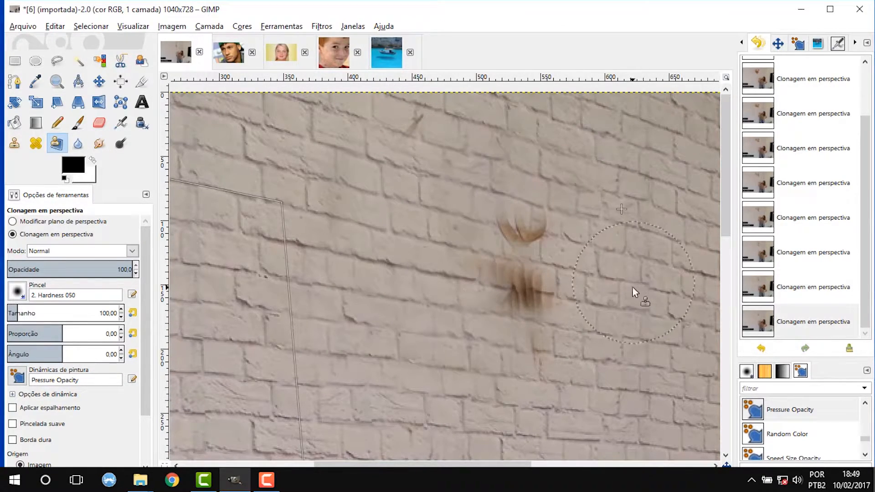
pyautogui.hotkey('ctrl', 'z')
pyautogui.moveTo(480, 264); pyautogui.dragTo(558, 279)
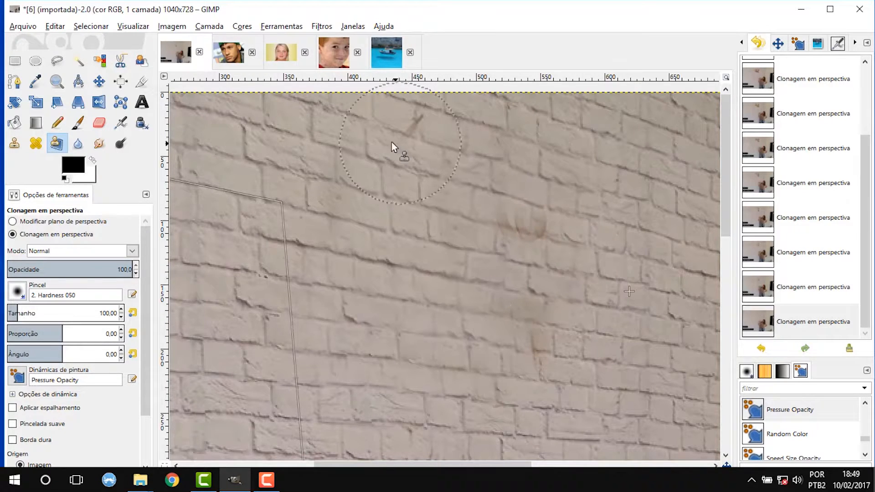
pyautogui.hotkey('ctrl', 'z')
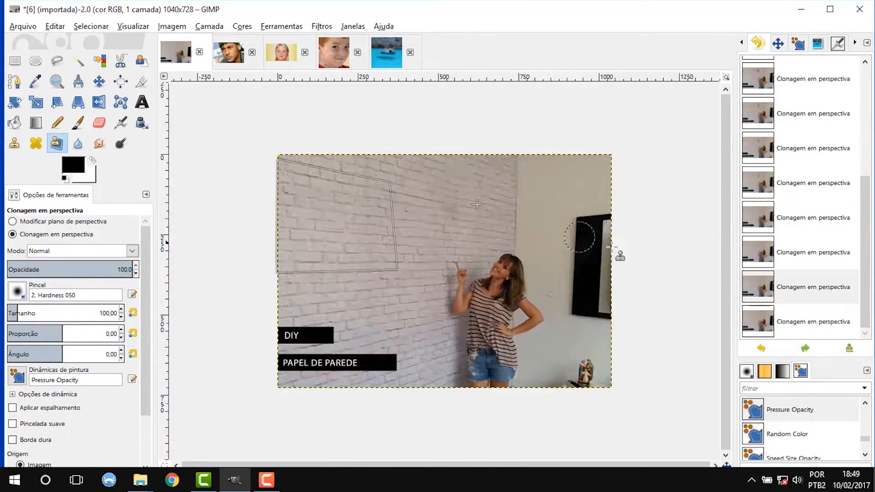
# Clone bricks over the faint smudge left where the snout was, sampling from clean bricks to its right
pyautogui.press('1')
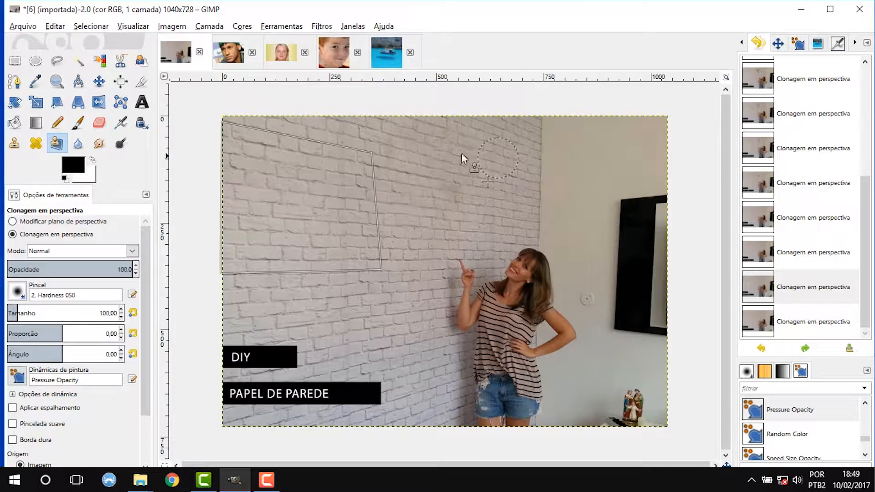
pyautogui.keyDown('ctrl'); pyautogui.scroll(1, 486, 154); pyautogui.keyUp('ctrl')
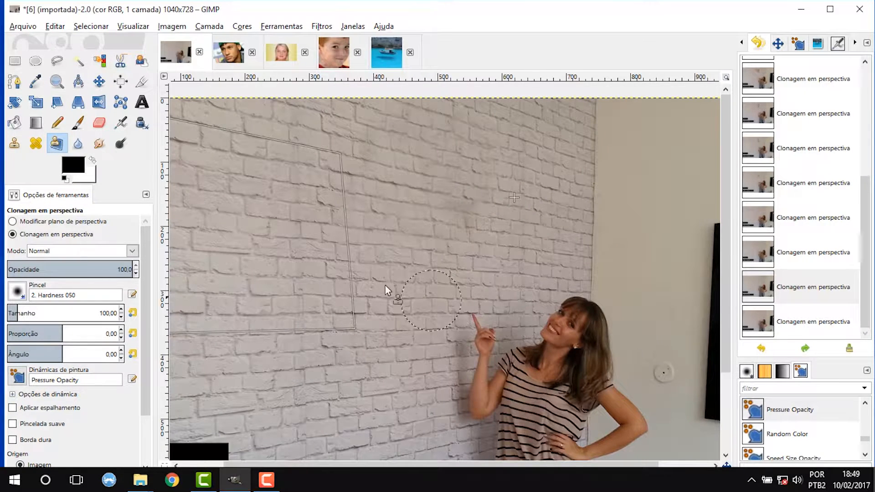
pyautogui.keyDown('ctrl'); pyautogui.scroll(-1, 535, 247); pyautogui.keyUp('ctrl')
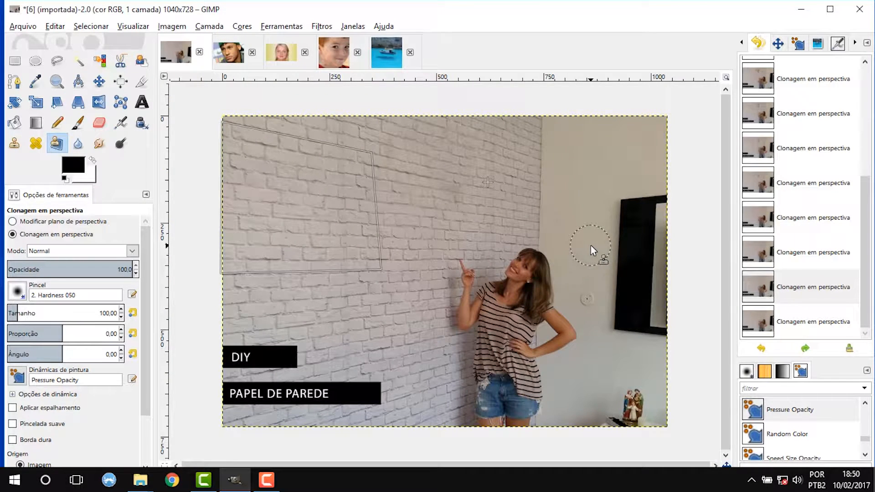
pyautogui.keyDown('ctrl'); pyautogui.scroll(2, 471, 196); pyautogui.keyUp('ctrl')
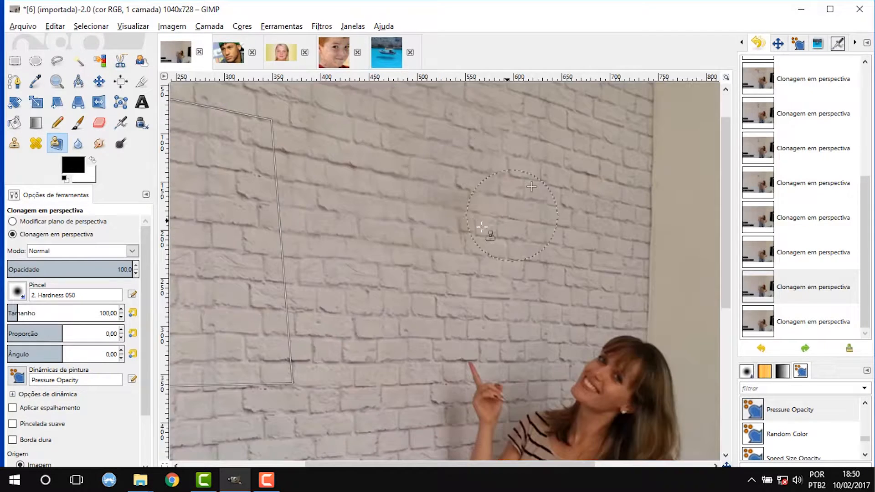
pyautogui.keyDown('ctrl'); pyautogui.scroll(1, 492, 225); pyautogui.keyUp('ctrl')
pyautogui.keyDown('ctrl'); pyautogui.scroll(2, 560, 244); pyautogui.keyUp('ctrl')
pyautogui.keyDown('ctrl'); pyautogui.click(592, 246); pyautogui.keyUp('ctrl')
pyautogui.moveTo(367, 222); pyautogui.dragTo(398, 240)
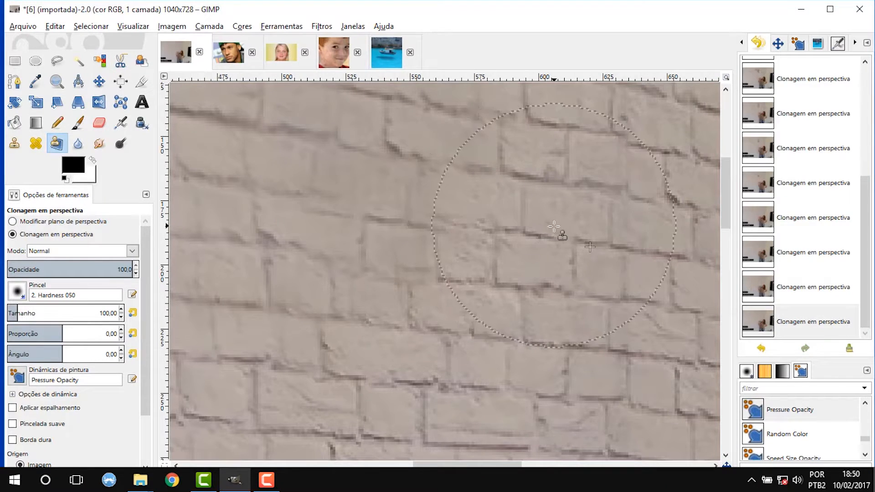
# Resample bricks near the wall's upper right edge and clone them over the remaining dark patch in the retouched area
pyautogui.keyDown('ctrl'); pyautogui.scroll(-4, 554, 226); pyautogui.keyUp('ctrl')
pyautogui.keyDown('ctrl'); pyautogui.scroll(-1, 650, 261); pyautogui.keyUp('ctrl')
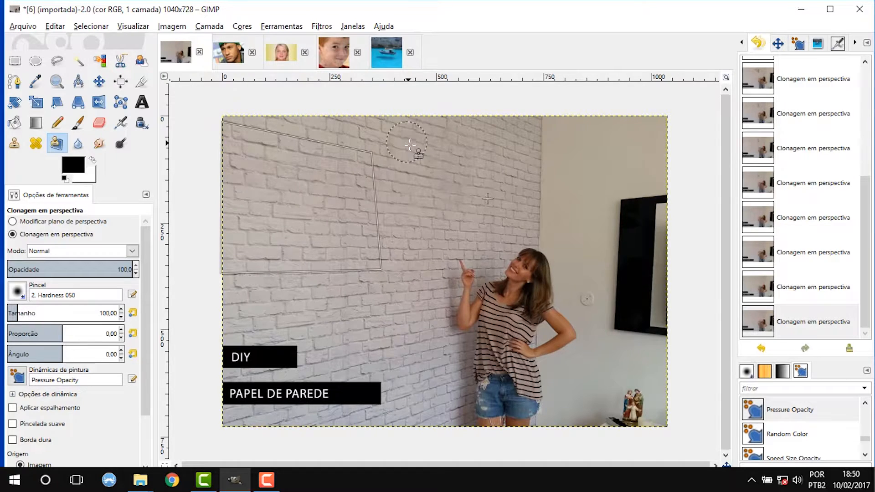
pyautogui.keyDown('ctrl'); pyautogui.scroll(2, 410, 145); pyautogui.keyUp('ctrl')
pyautogui.keyDown('ctrl'); pyautogui.scroll(2, 445, 160); pyautogui.keyUp('ctrl')
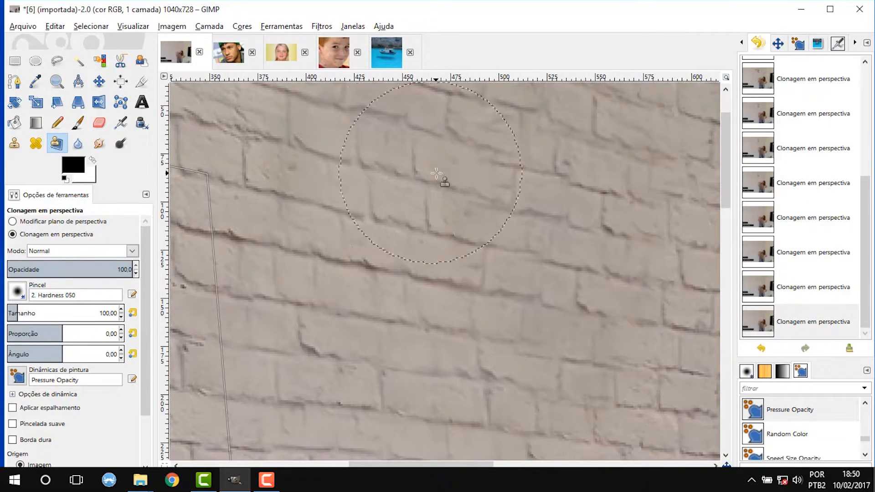
pyautogui.keyDown('ctrl'); pyautogui.scroll(-2, 436, 173); pyautogui.keyUp('ctrl')
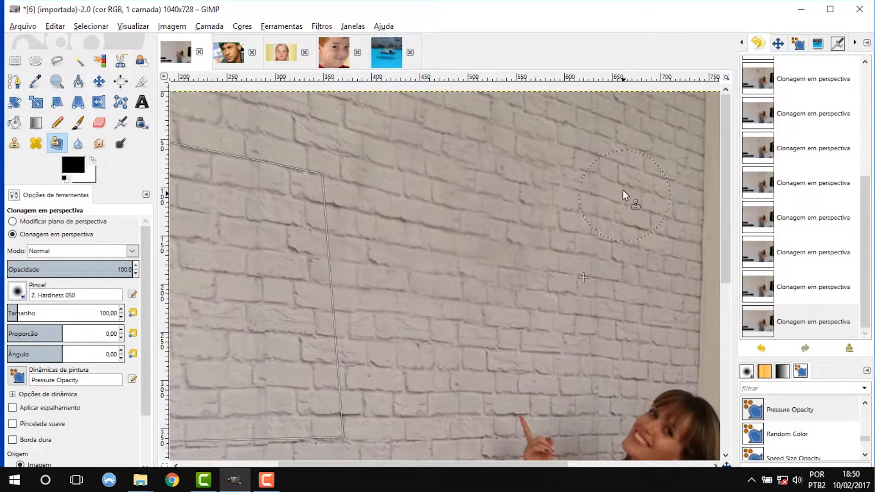
pyautogui.keyDown('ctrl'); pyautogui.click(621, 175); pyautogui.keyUp('ctrl')
pyautogui.keyDown('ctrl'); pyautogui.scroll(-2, 575, 208); pyautogui.keyUp('ctrl')
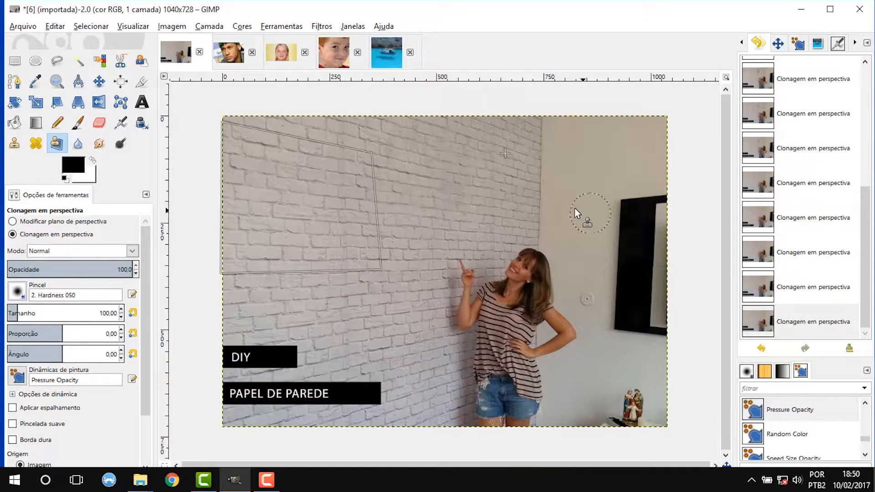
pyautogui.keyDown('ctrl'); pyautogui.scroll(3, 425, 171); pyautogui.keyUp('ctrl')
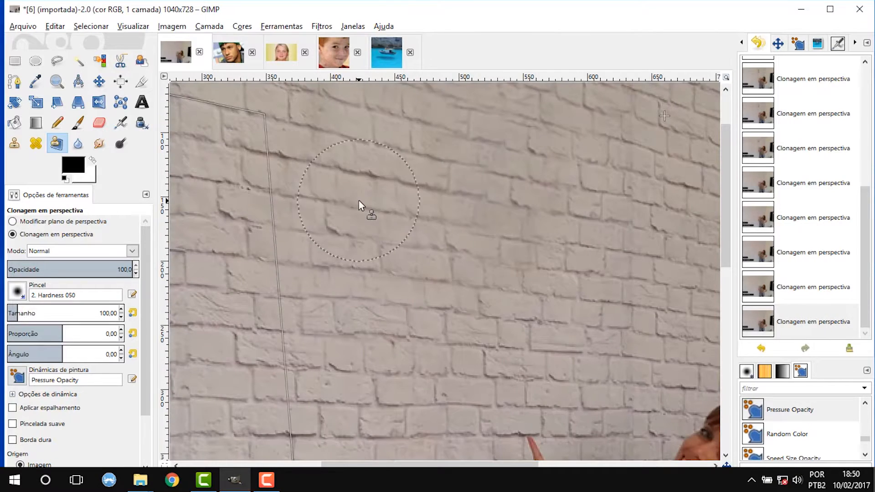
pyautogui.moveTo(455, 203)
pyautogui.mouseDown()
pyautogui.moveTo(458, 217)
pyautogui.moveTo(524, 222)
pyautogui.mouseUp()
pyautogui.keyDown('ctrl'); pyautogui.scroll(-3, 576, 256); pyautogui.keyUp('ctrl')
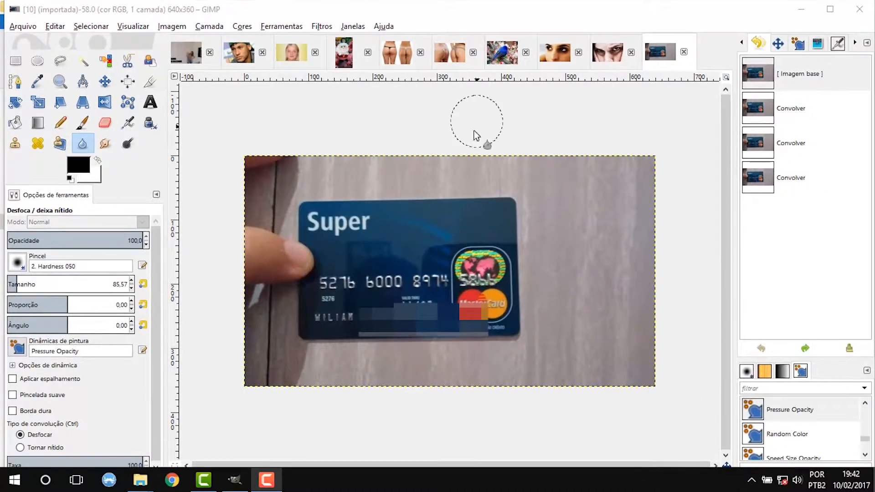
# Blur the embossed number across the credit card in the card photo with the Blur/Sharpen tool
pyautogui.scroll(5, 315, 288)
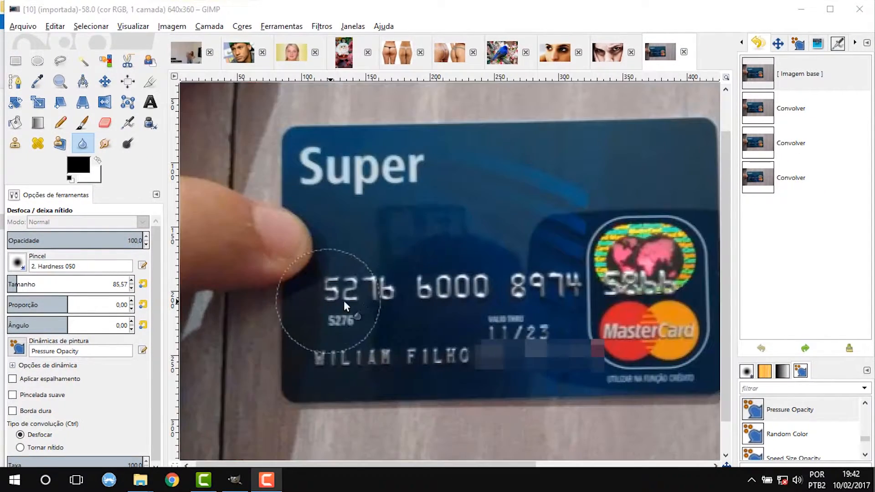
pyautogui.moveTo(338, 302)
pyautogui.mouseDown()
pyautogui.moveTo(367, 303)
pyautogui.moveTo(356, 304)
pyautogui.moveTo(356, 283)
pyautogui.moveTo(382, 300)
pyautogui.moveTo(342, 288)
pyautogui.moveTo(331, 349)
pyautogui.moveTo(543, 282)
pyautogui.moveTo(526, 274)
pyautogui.moveTo(518, 292)
pyautogui.moveTo(570, 295)
pyautogui.moveTo(582, 272)
pyautogui.moveTo(293, 257)
pyautogui.moveTo(386, 289)
pyautogui.moveTo(547, 269)
pyautogui.mouseUp()
pyautogui.keyDown('ctrl'); pyautogui.scroll(-3, 647, 294); pyautogui.keyUp('ctrl')
pyautogui.scroll(2, 646, 294)
pyautogui.moveTo(643, 296)
pyautogui.mouseDown()
pyautogui.moveTo(650, 279)
pyautogui.moveTo(634, 277)
pyautogui.moveTo(668, 265)
pyautogui.moveTo(645, 285)
pyautogui.moveTo(664, 287)
pyautogui.moveTo(570, 264)
pyautogui.mouseUp()
pyautogui.keyDown('ctrl'); pyautogui.scroll(-2, 569, 264); pyautogui.keyUp('ctrl')
pyautogui.scroll(2, 488, 273)
pyautogui.moveTo(502, 289)
pyautogui.mouseDown()
pyautogui.moveTo(436, 280)
pyautogui.moveTo(461, 282)
pyautogui.moveTo(449, 280)
pyautogui.moveTo(458, 290)
pyautogui.moveTo(479, 268)
pyautogui.moveTo(485, 287)
pyautogui.moveTo(499, 287)
pyautogui.moveTo(459, 294)
pyautogui.moveTo(448, 278)
pyautogui.moveTo(380, 285)
pyautogui.mouseUp()
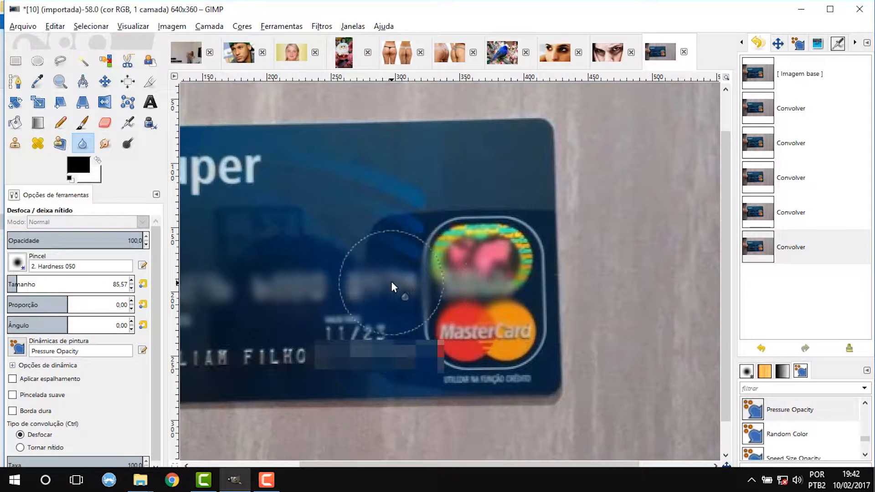
pyautogui.moveTo(391, 275)
pyautogui.mouseDown()
pyautogui.moveTo(340, 288)
pyautogui.moveTo(342, 299)
pyautogui.moveTo(360, 273)
pyautogui.moveTo(270, 286)
pyautogui.moveTo(280, 293)
pyautogui.moveTo(279, 278)
pyautogui.moveTo(294, 288)
pyautogui.moveTo(347, 261)
pyautogui.mouseUp()
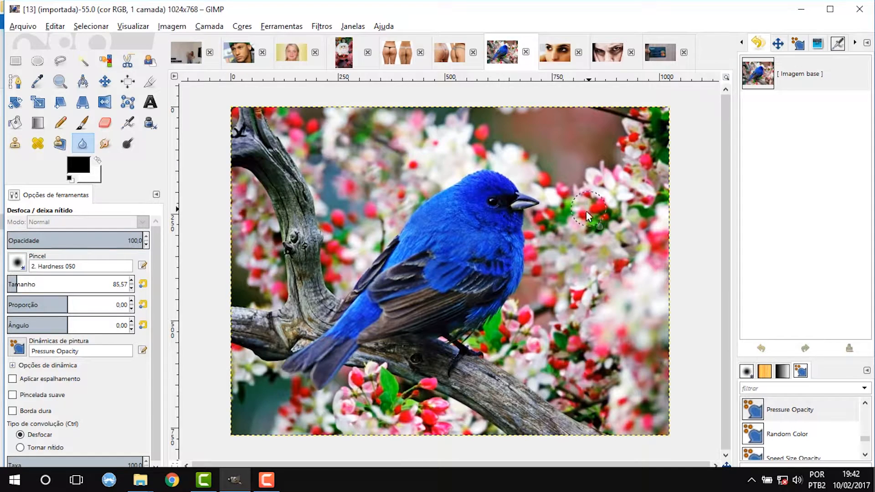
# Set the blur brush size to 265.29 and blur the flowers and branches around the blue bird
pyautogui.moveTo(15, 285); pyautogui.dragTo(57, 285)
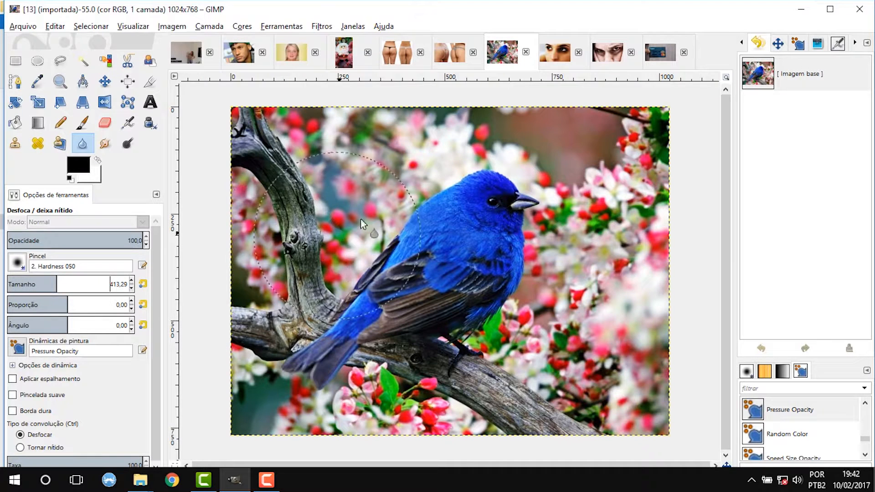
pyautogui.moveTo(43, 284); pyautogui.dragTo(39, 284)
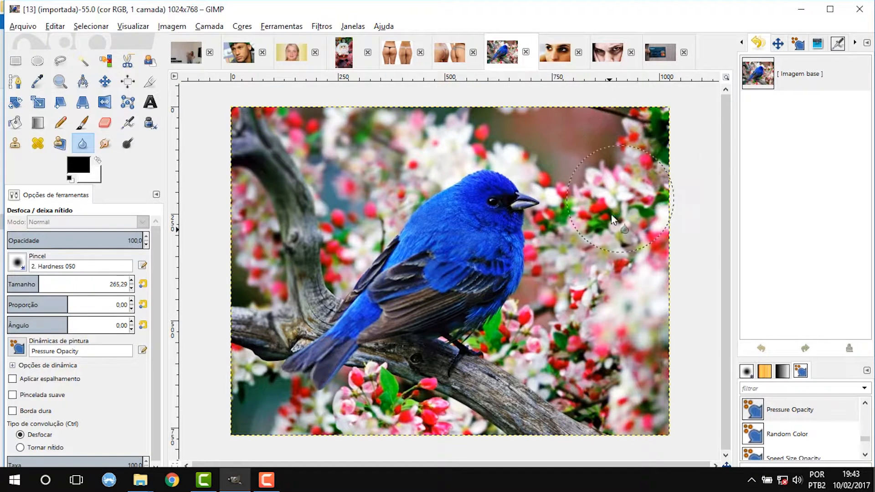
pyautogui.moveTo(544, 344)
pyautogui.mouseDown()
pyautogui.moveTo(530, 358)
pyautogui.moveTo(547, 375)
pyautogui.moveTo(605, 361)
pyautogui.moveTo(604, 179)
pyautogui.moveTo(622, 249)
pyautogui.moveTo(380, 401)
pyautogui.moveTo(615, 419)
pyautogui.mouseUp()
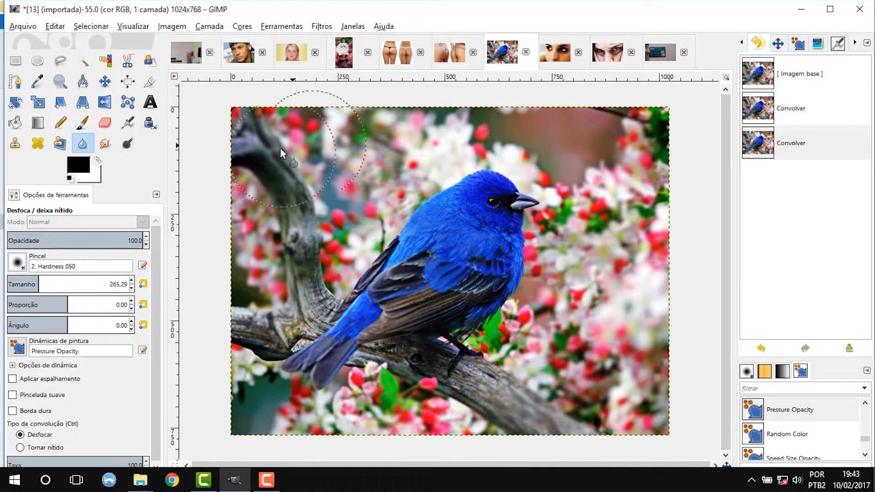
pyautogui.moveTo(267, 286)
pyautogui.mouseDown()
pyautogui.moveTo(378, 150)
pyautogui.moveTo(381, 123)
pyautogui.mouseUp()
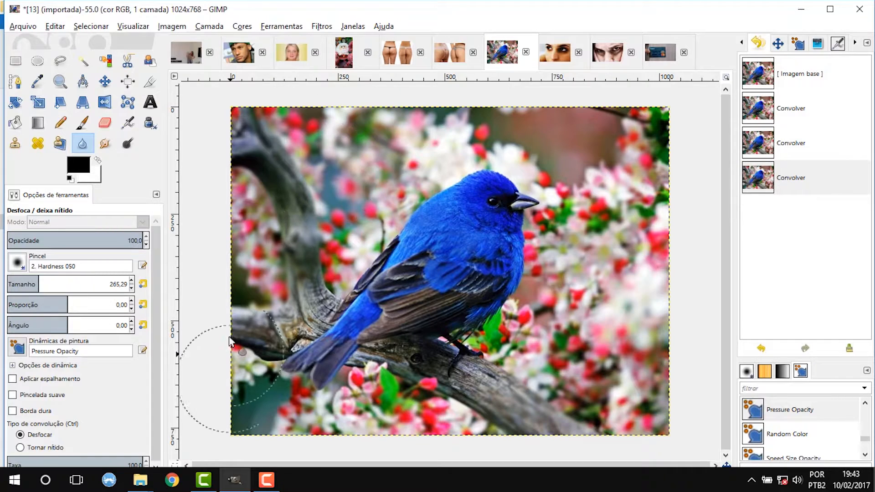
pyautogui.moveTo(312, 278); pyautogui.dragTo(251, 431)
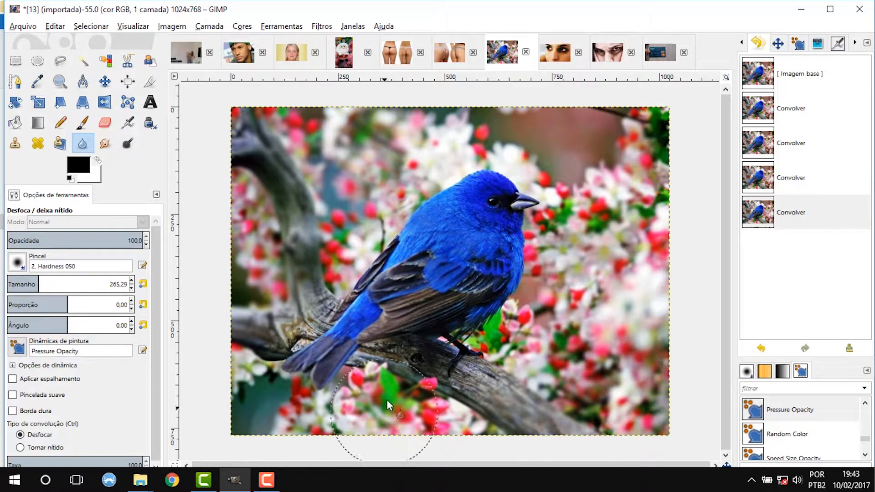
pyautogui.moveTo(387, 400); pyautogui.dragTo(522, 424)
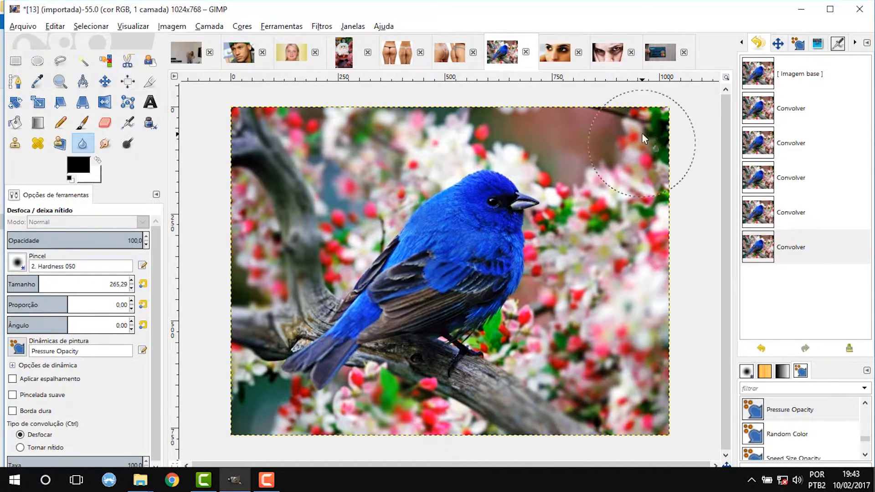
pyautogui.moveTo(634, 236); pyautogui.dragTo(660, 247)
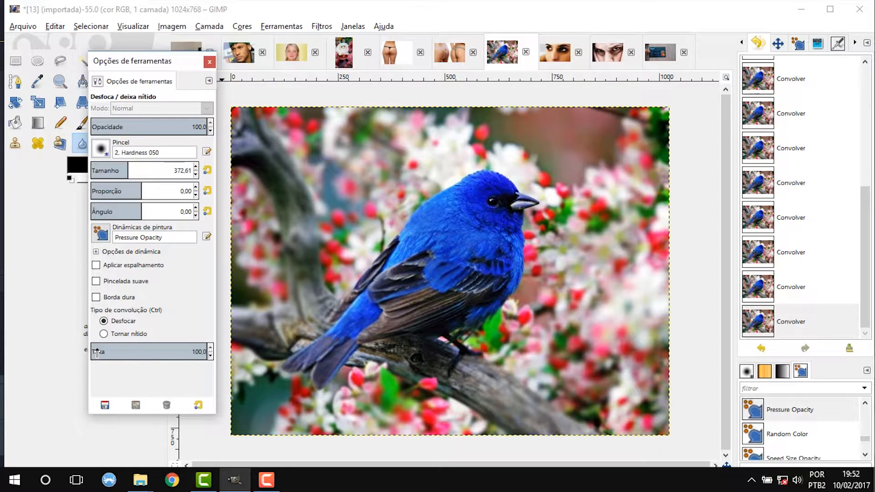
# Adjust the Blur/Sharpen tool's rate towards its maximum
pyautogui.moveTo(185, 349); pyautogui.dragTo(203, 349)
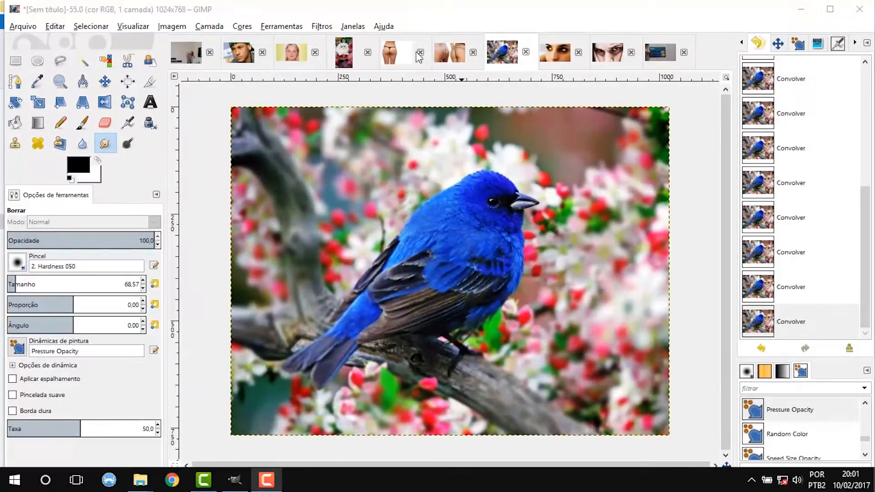
# Switch to the cellulite photo and enable Smooth stroke for the Smudge tool
pyautogui.click(449, 52)
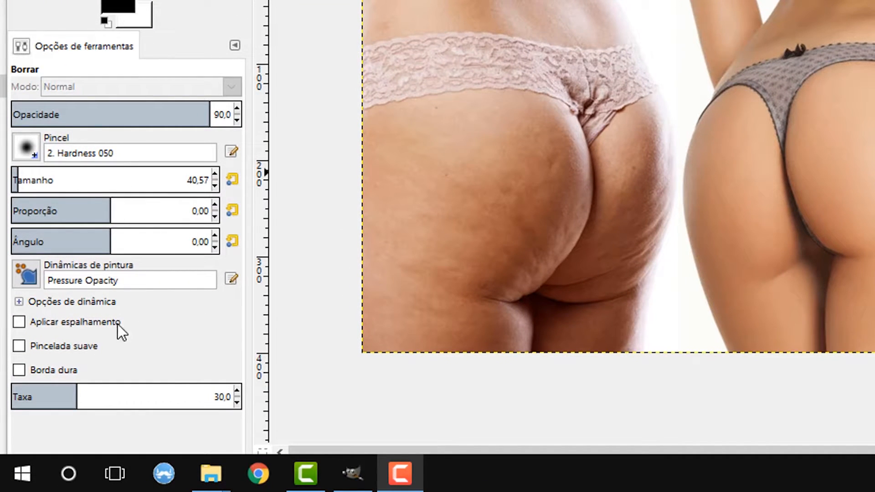
pyautogui.click(21, 351)
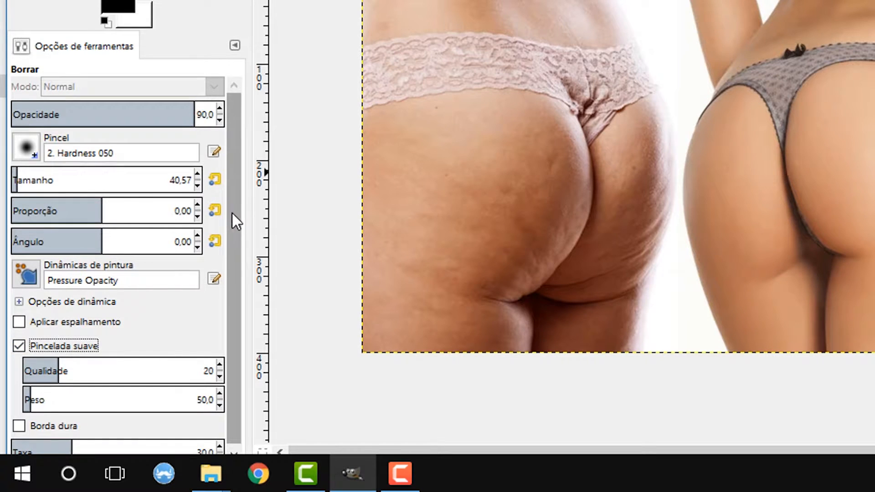
pyautogui.scroll(-1, 233, 214)
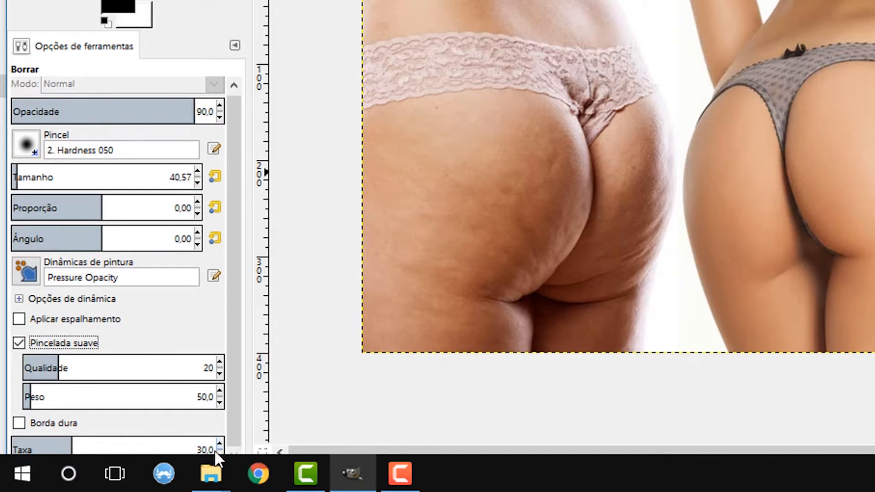
# Detach the tool options into a floating window and set the Smudge tool's rate to 25
pyautogui.moveTo(200, 447); pyautogui.dragTo(203, 459)
pyautogui.moveTo(136, 263); pyautogui.dragTo(137, 144)
pyautogui.scroll(-5, 190, 235)
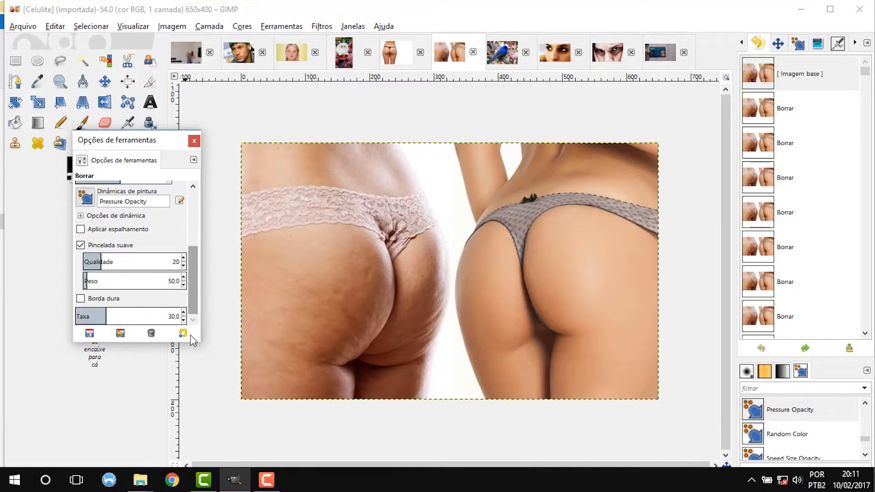
pyautogui.moveTo(168, 315); pyautogui.dragTo(93, 319)
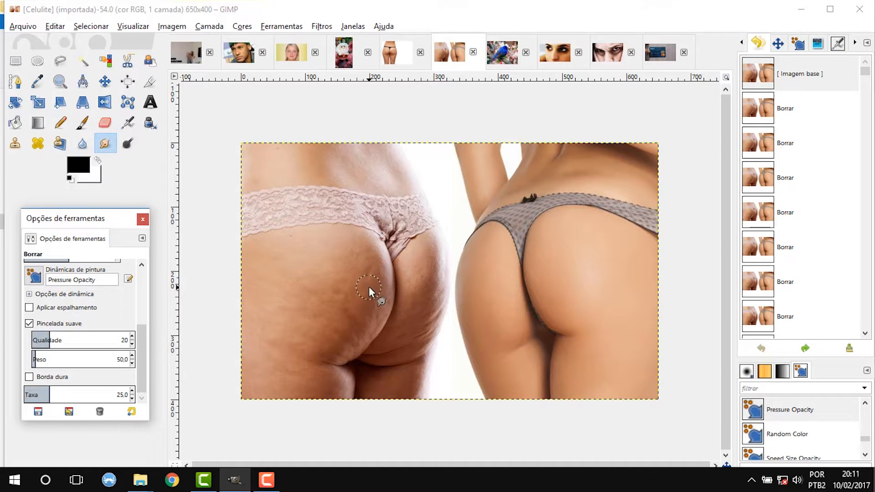
# Smudge the uneven skin texture across the upper and middle part of the left figure's buttock, beside the central fold
pyautogui.scroll(2, 361, 300)
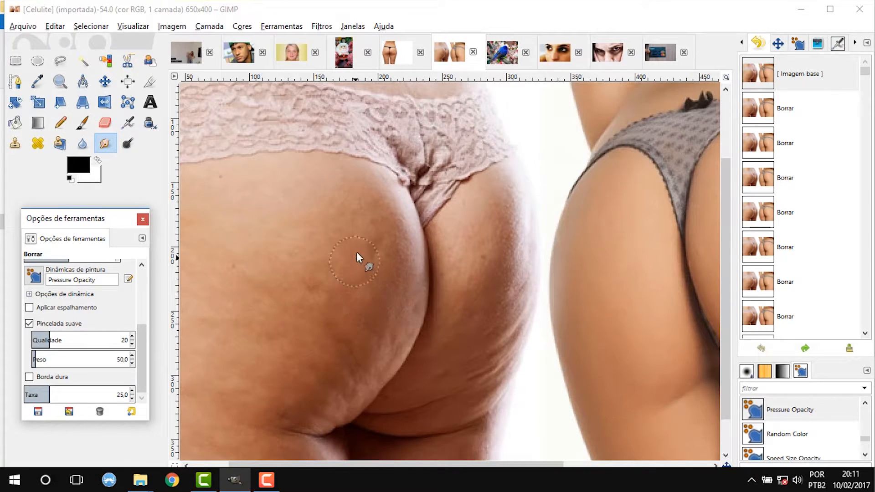
pyautogui.scroll(1, 358, 253)
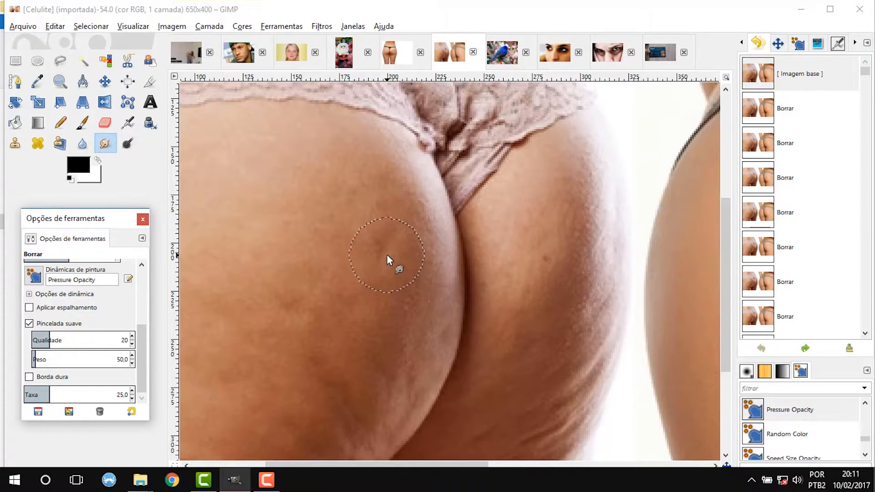
pyautogui.scroll(1, 387, 255)
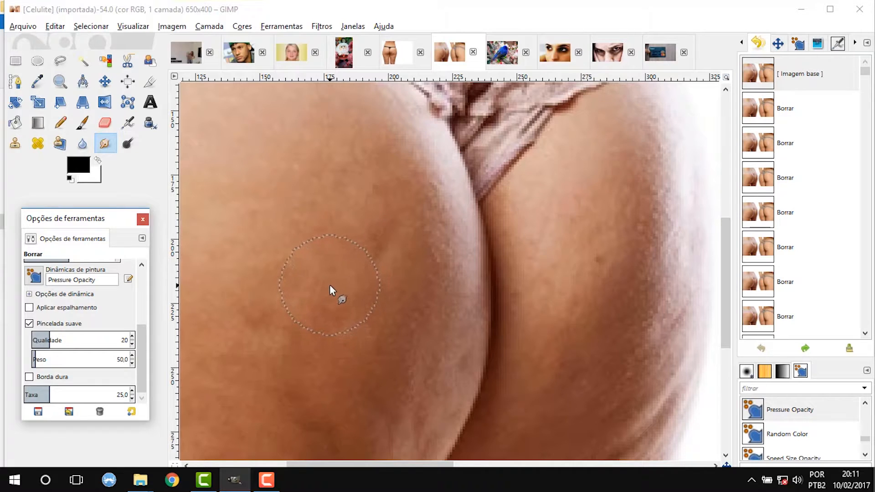
pyautogui.moveTo(338, 285); pyautogui.dragTo(379, 228)
pyautogui.moveTo(364, 271)
pyautogui.mouseDown()
pyautogui.moveTo(381, 212)
pyautogui.moveTo(387, 231)
pyautogui.moveTo(371, 207)
pyautogui.moveTo(370, 181)
pyautogui.mouseUp()
pyautogui.moveTo(377, 248); pyautogui.dragTo(378, 183)
pyautogui.moveTo(396, 284); pyautogui.dragTo(366, 212)
pyautogui.moveTo(364, 276)
pyautogui.mouseDown()
pyautogui.moveTo(390, 221)
pyautogui.moveTo(359, 287)
pyautogui.moveTo(399, 242)
pyautogui.moveTo(391, 203)
pyautogui.mouseUp()
pyautogui.moveTo(399, 238); pyautogui.dragTo(385, 194)
pyautogui.moveTo(329, 247); pyautogui.dragTo(354, 149)
pyautogui.moveTo(338, 184); pyautogui.dragTo(332, 143)
pyautogui.moveTo(414, 187); pyautogui.dragTo(409, 154)
pyautogui.moveTo(418, 219); pyautogui.dragTo(426, 193)
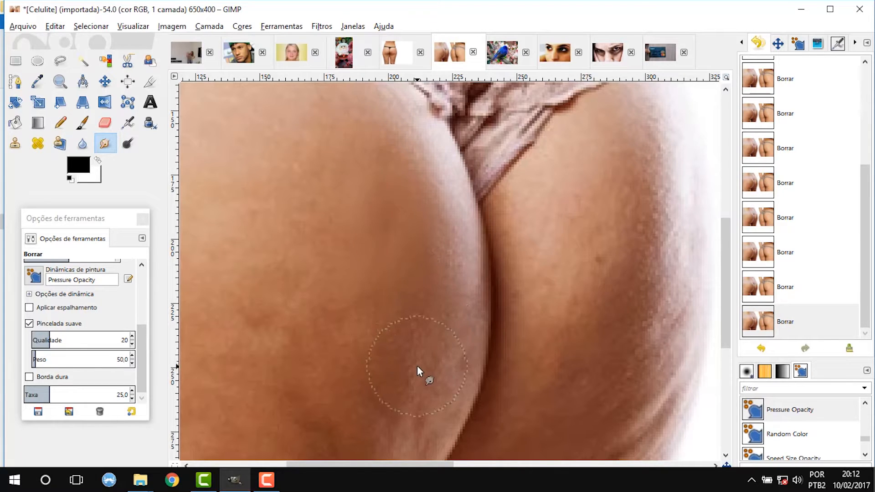
# Smudge the dimpled skin farther down the same buttock, along its inner edge
pyautogui.moveTo(408, 342); pyautogui.dragTo(405, 290)
pyautogui.moveTo(363, 300); pyautogui.dragTo(362, 261)
pyautogui.scroll(-5, 408, 267)
pyautogui.moveTo(464, 195); pyautogui.dragTo(470, 164)
pyautogui.moveTo(455, 215); pyautogui.dragTo(460, 177)
pyautogui.moveTo(448, 196); pyautogui.dragTo(445, 155)
pyautogui.moveTo(429, 246); pyautogui.dragTo(427, 201)
pyautogui.moveTo(408, 289); pyautogui.dragTo(406, 246)
pyautogui.moveTo(401, 205); pyautogui.dragTo(402, 155)
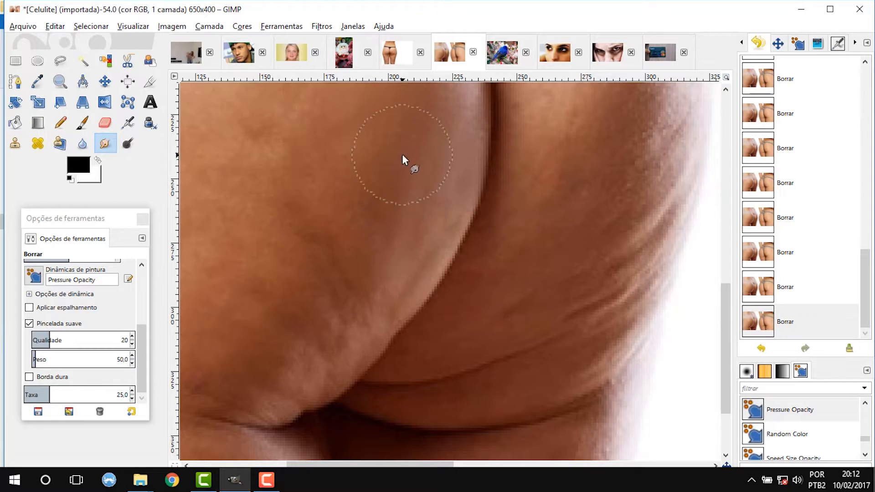
# Set the smudge brush size to 30 and smooth the mottled skin just above the lower crease
pyautogui.scroll(5, 142, 357)
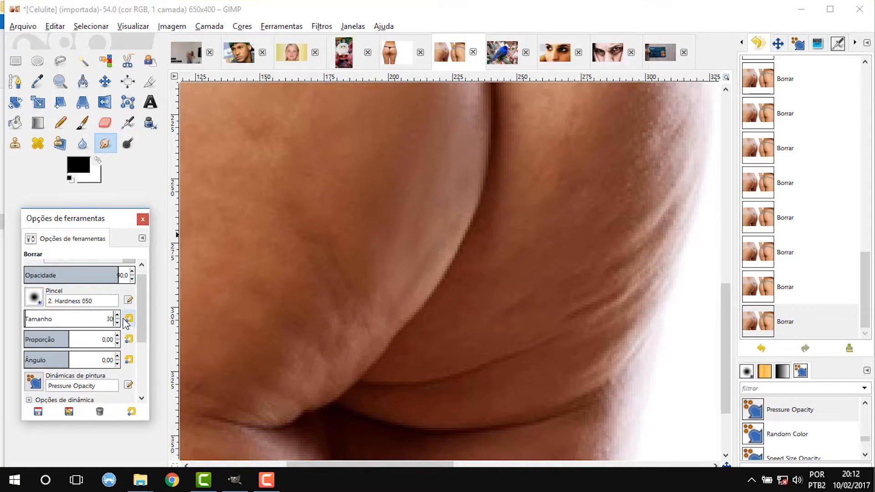
pyautogui.moveTo(395, 291); pyautogui.dragTo(393, 255)
pyautogui.moveTo(379, 288); pyautogui.dragTo(377, 255)
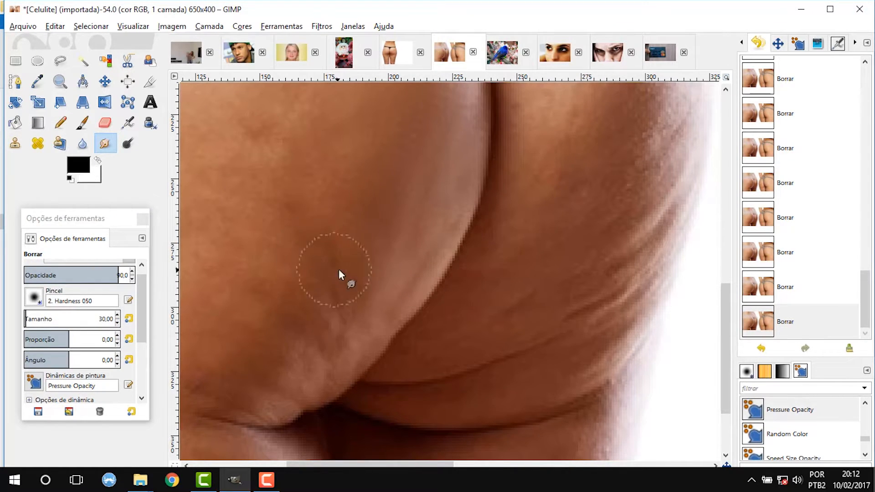
pyautogui.moveTo(338, 352); pyautogui.dragTo(338, 315)
pyautogui.moveTo(296, 358); pyautogui.dragTo(301, 301)
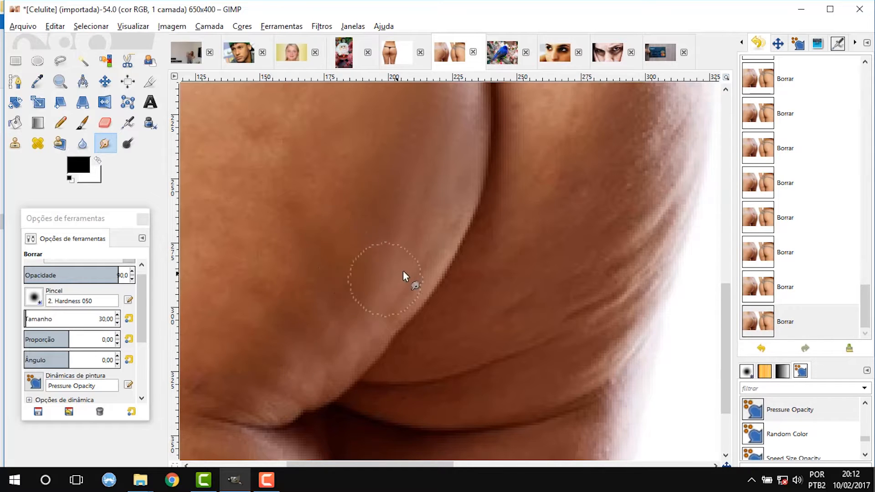
# Smudge the remaining uneven skin across the outer side of the left figure's near buttock
pyautogui.scroll(-1, 496, 240)
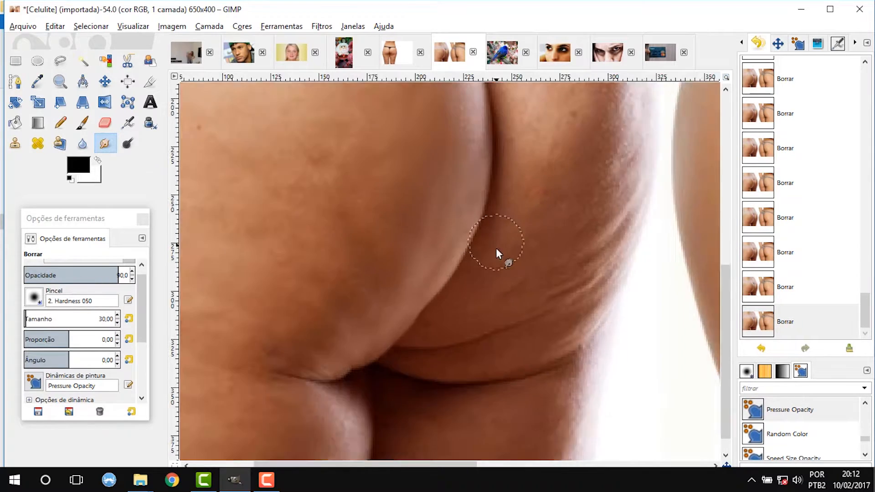
pyautogui.scroll(-2, 495, 241)
pyautogui.scroll(2, 434, 201)
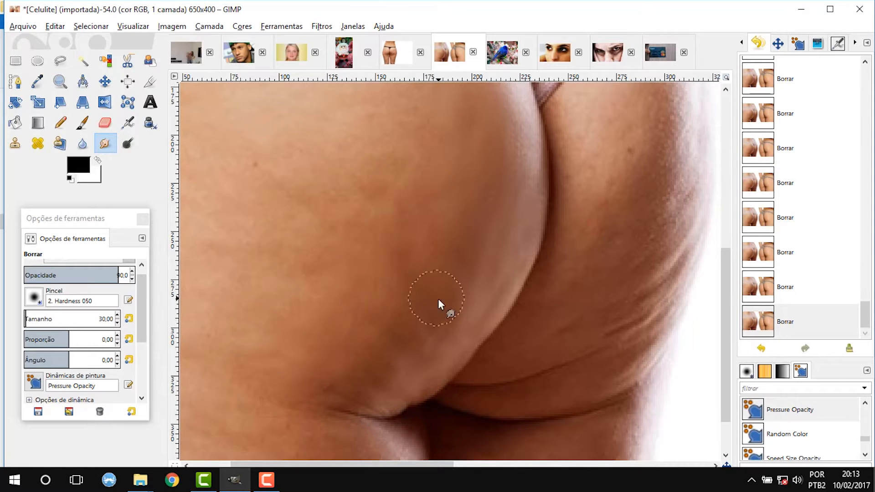
pyautogui.scroll(-1, 383, 246)
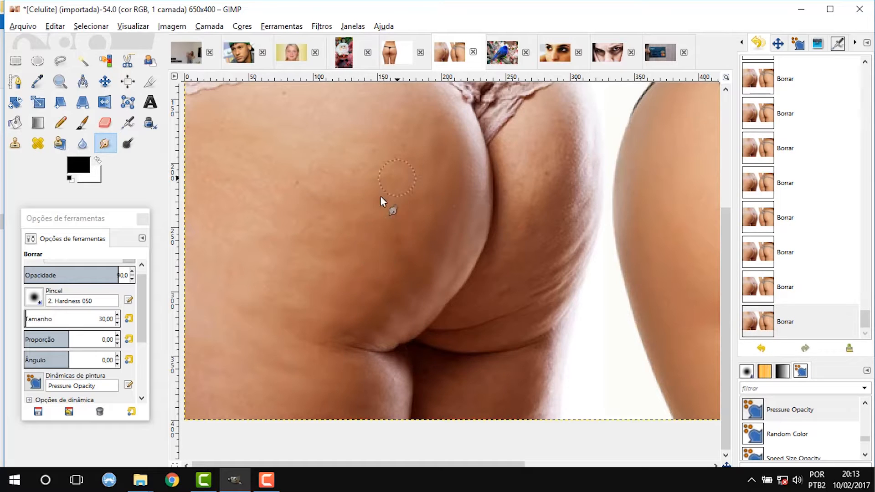
pyautogui.scroll(-1, 403, 168)
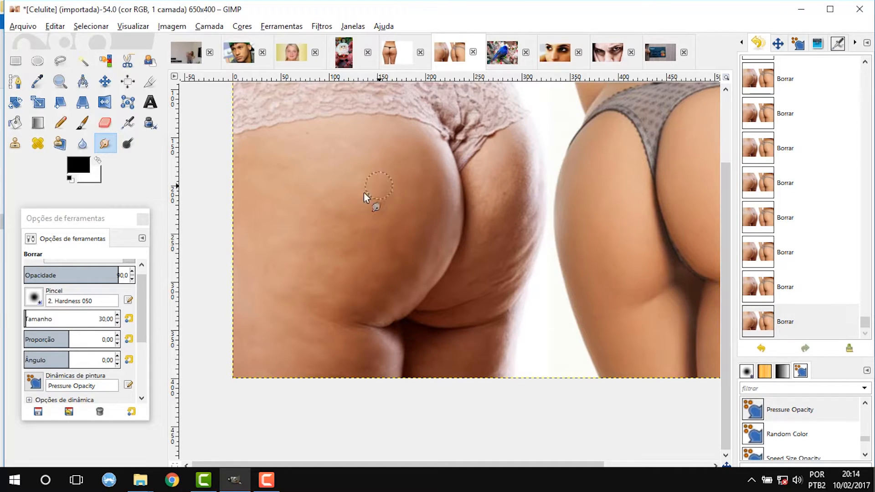
pyautogui.moveTo(311, 215); pyautogui.dragTo(291, 212)
pyautogui.press('-')
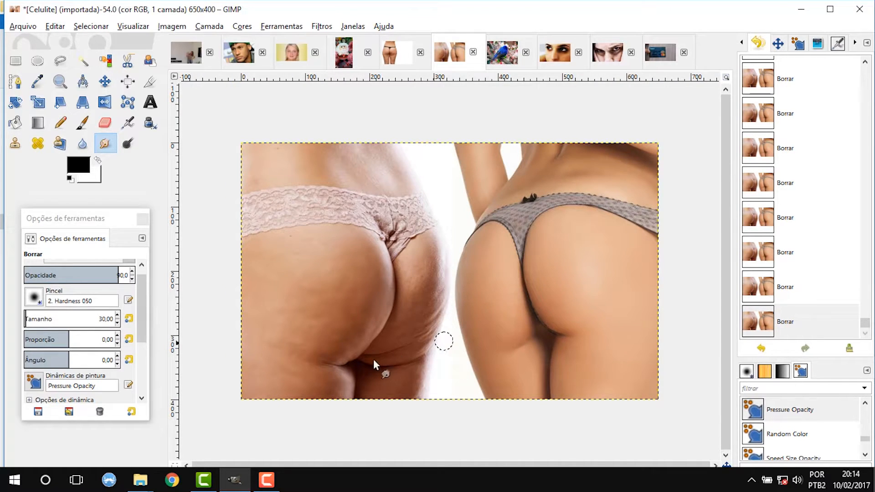
# Smudge the wrinkled skin on the left figure's far buttock and the tops of the thighs
pyautogui.press('+')
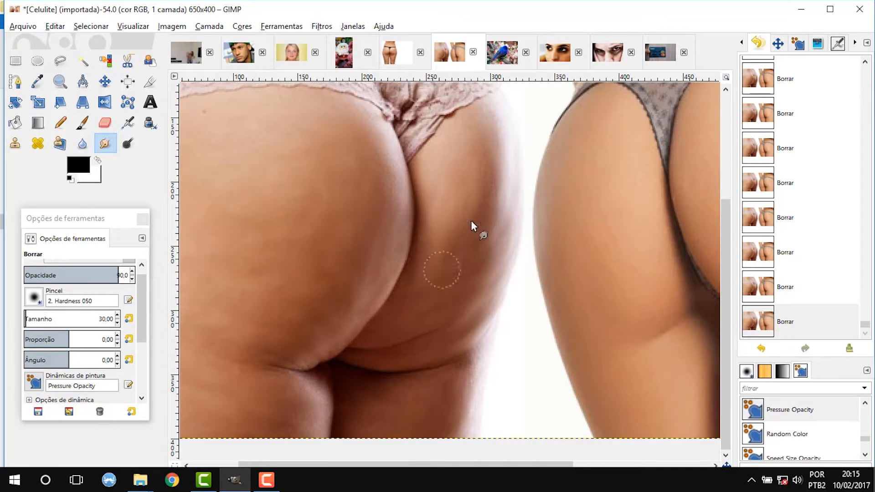
pyautogui.scroll(-3, 467, 325)
pyautogui.scroll(2, 312, 325)
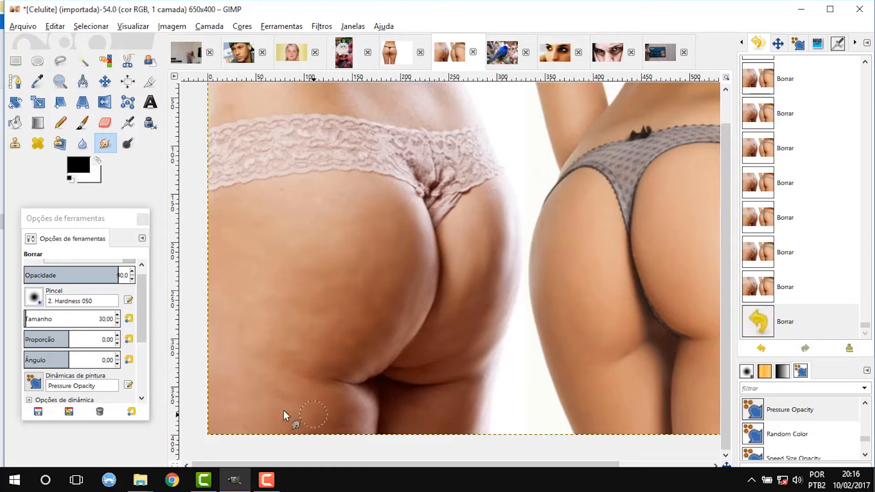
pyautogui.scroll(-1, 538, 307)
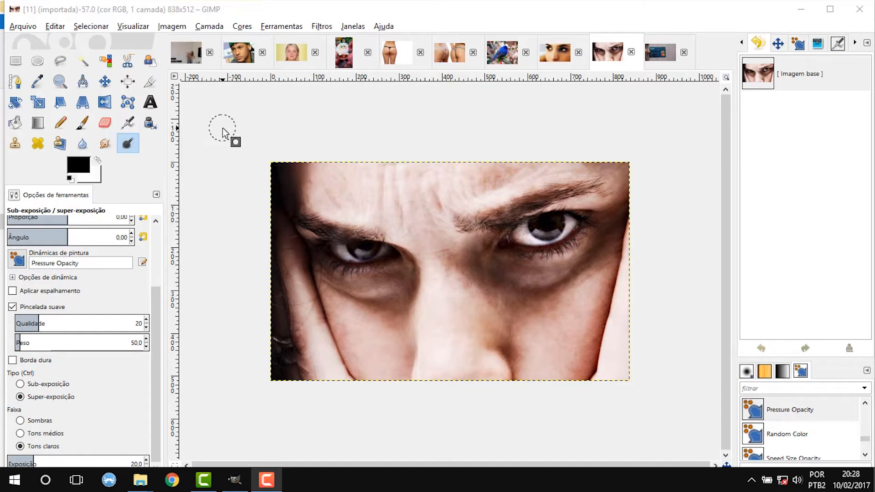
# Choose the Dodge/Burn tool for the dark-circles face photo, with Smooth stroke enabled and the type set to Dodge
pyautogui.click(133, 144)
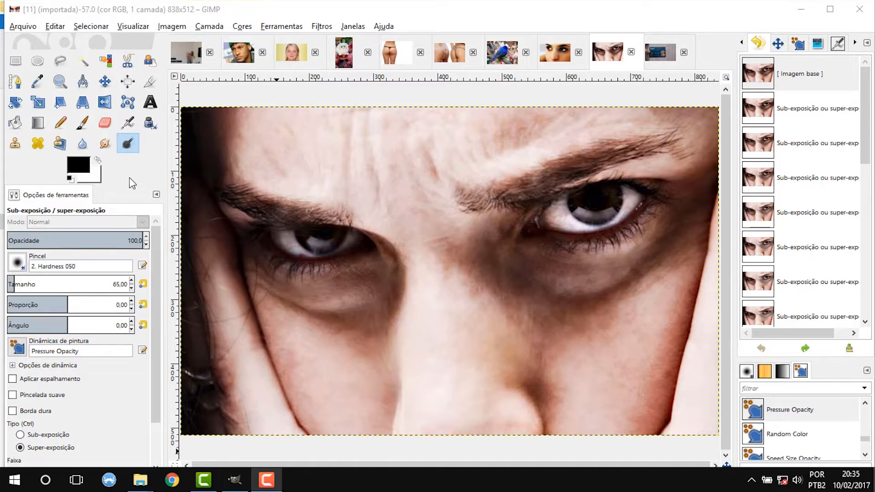
pyautogui.click(130, 149)
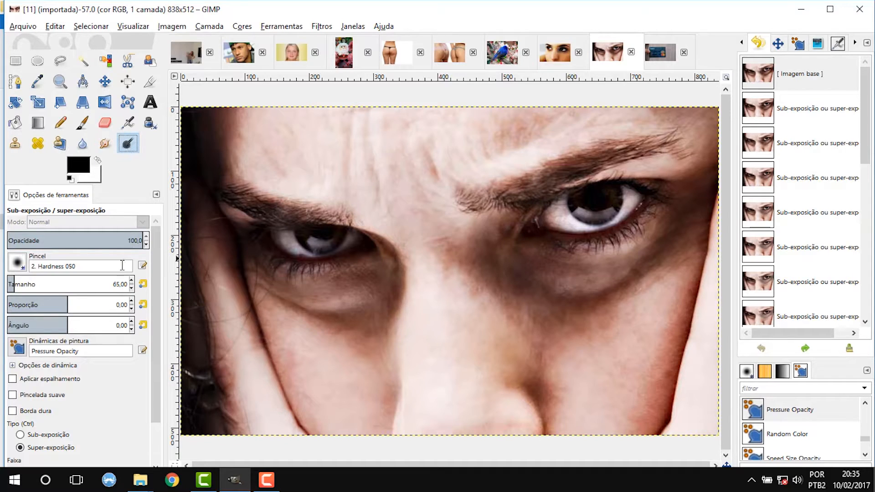
pyautogui.click(13, 395)
pyautogui.scroll(-2, 160, 401)
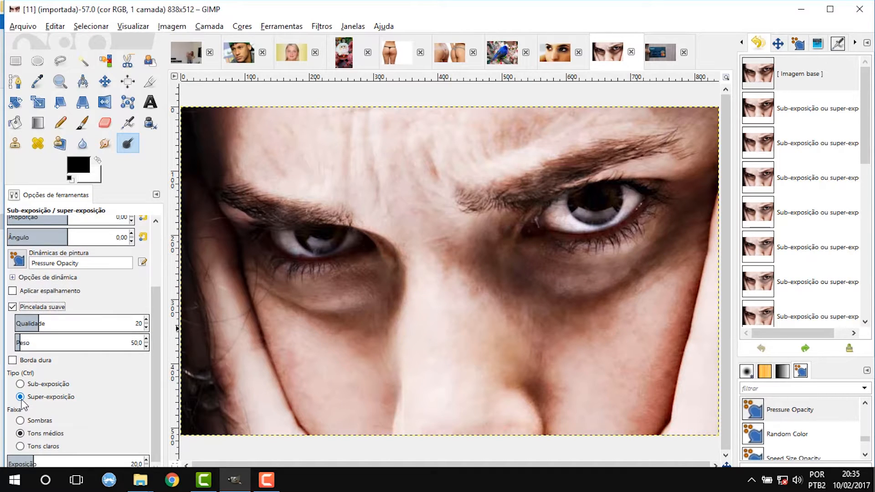
pyautogui.click(20, 385)
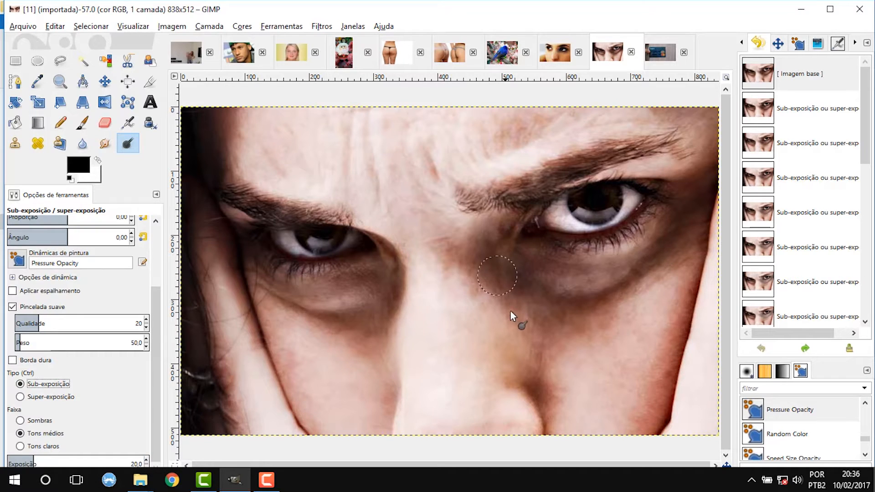
# Dodge the dark shadows around and beneath the eye on the right side of the photo
pyautogui.moveTo(489, 228)
pyautogui.mouseDown()
pyautogui.moveTo(483, 269)
pyautogui.moveTo(463, 261)
pyautogui.moveTo(486, 264)
pyautogui.moveTo(506, 223)
pyautogui.moveTo(535, 295)
pyautogui.moveTo(513, 287)
pyautogui.moveTo(563, 306)
pyautogui.moveTo(672, 271)
pyautogui.moveTo(643, 275)
pyautogui.moveTo(671, 207)
pyautogui.moveTo(666, 250)
pyautogui.moveTo(698, 180)
pyautogui.moveTo(584, 265)
pyautogui.mouseUp()
pyautogui.moveTo(494, 277)
pyautogui.mouseDown()
pyautogui.moveTo(485, 256)
pyautogui.moveTo(508, 314)
pyautogui.moveTo(534, 286)
pyautogui.moveTo(523, 278)
pyautogui.moveTo(697, 263)
pyautogui.moveTo(486, 238)
pyautogui.moveTo(482, 268)
pyautogui.moveTo(596, 313)
pyautogui.moveTo(715, 170)
pyautogui.moveTo(553, 312)
pyautogui.moveTo(465, 215)
pyautogui.moveTo(479, 278)
pyautogui.moveTo(529, 312)
pyautogui.moveTo(686, 220)
pyautogui.moveTo(703, 124)
pyautogui.moveTo(700, 210)
pyautogui.moveTo(640, 362)
pyautogui.moveTo(508, 376)
pyautogui.moveTo(600, 301)
pyautogui.moveTo(494, 283)
pyautogui.moveTo(505, 236)
pyautogui.moveTo(510, 289)
pyautogui.moveTo(647, 231)
pyautogui.moveTo(704, 148)
pyautogui.moveTo(467, 255)
pyautogui.moveTo(484, 214)
pyautogui.mouseUp()
pyautogui.moveTo(493, 154); pyautogui.dragTo(703, 139)
pyautogui.moveTo(584, 211)
pyautogui.mouseDown()
pyautogui.moveTo(526, 255)
pyautogui.moveTo(499, 227)
pyautogui.moveTo(502, 262)
pyautogui.moveTo(688, 229)
pyautogui.moveTo(611, 306)
pyautogui.moveTo(520, 338)
pyautogui.mouseUp()
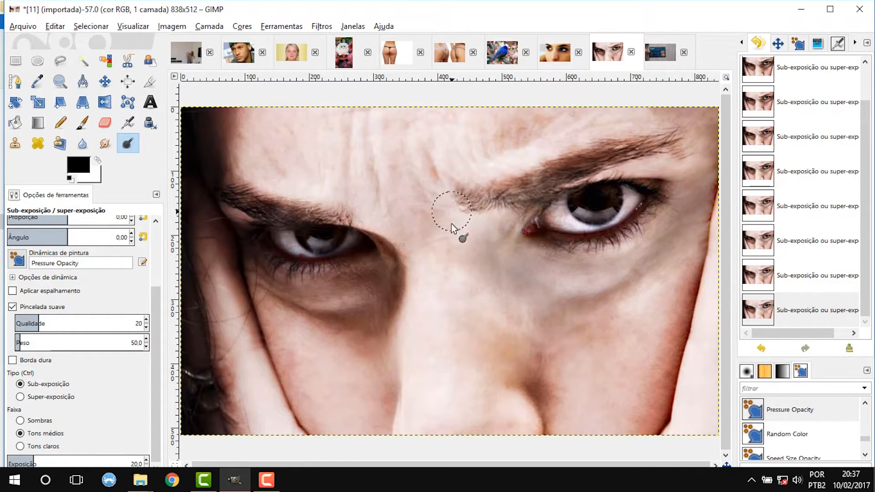
# Dodge the dark circle beneath the eye on the left side and touch up the remaining shadows on the face
pyautogui.moveTo(384, 316)
pyautogui.mouseDown()
pyautogui.moveTo(341, 317)
pyautogui.moveTo(396, 261)
pyautogui.moveTo(348, 283)
pyautogui.moveTo(359, 301)
pyautogui.moveTo(385, 287)
pyautogui.moveTo(391, 262)
pyautogui.mouseUp()
pyautogui.moveTo(263, 267)
pyautogui.mouseDown()
pyautogui.moveTo(335, 285)
pyautogui.moveTo(298, 289)
pyautogui.moveTo(402, 268)
pyautogui.moveTo(370, 317)
pyautogui.moveTo(399, 296)
pyautogui.moveTo(401, 281)
pyautogui.moveTo(326, 340)
pyautogui.moveTo(314, 324)
pyautogui.moveTo(385, 344)
pyautogui.moveTo(360, 304)
pyautogui.mouseUp()
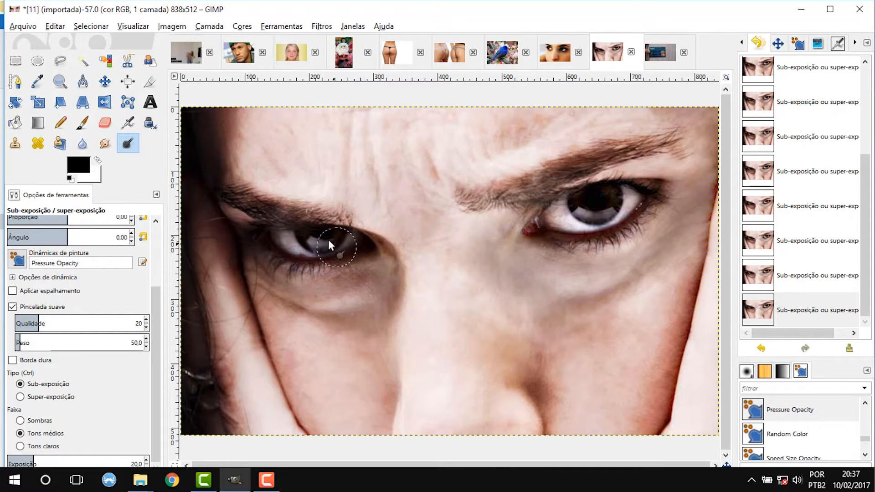
pyautogui.moveTo(259, 264)
pyautogui.mouseDown()
pyautogui.moveTo(307, 305)
pyautogui.moveTo(300, 305)
pyautogui.moveTo(371, 302)
pyautogui.moveTo(346, 326)
pyautogui.moveTo(367, 344)
pyautogui.moveTo(384, 310)
pyautogui.mouseUp()
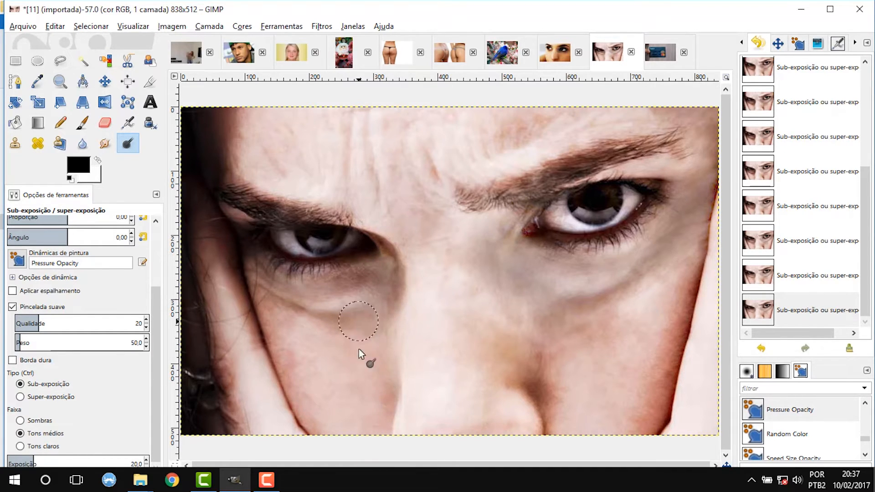
pyautogui.moveTo(375, 277)
pyautogui.mouseDown()
pyautogui.moveTo(372, 307)
pyautogui.moveTo(393, 243)
pyautogui.moveTo(384, 252)
pyautogui.mouseUp()
pyautogui.moveTo(283, 132)
pyautogui.mouseDown()
pyautogui.moveTo(387, 272)
pyautogui.moveTo(261, 275)
pyautogui.moveTo(277, 319)
pyautogui.moveTo(393, 274)
pyautogui.moveTo(288, 288)
pyautogui.moveTo(247, 225)
pyautogui.moveTo(369, 245)
pyautogui.moveTo(303, 308)
pyautogui.moveTo(349, 327)
pyautogui.moveTo(685, 223)
pyautogui.moveTo(696, 265)
pyautogui.moveTo(519, 267)
pyautogui.moveTo(578, 321)
pyautogui.mouseUp()
pyautogui.moveTo(330, 323)
pyautogui.mouseDown()
pyautogui.moveTo(387, 279)
pyautogui.moveTo(355, 179)
pyautogui.moveTo(312, 303)
pyautogui.moveTo(578, 297)
pyautogui.moveTo(686, 203)
pyautogui.mouseUp()
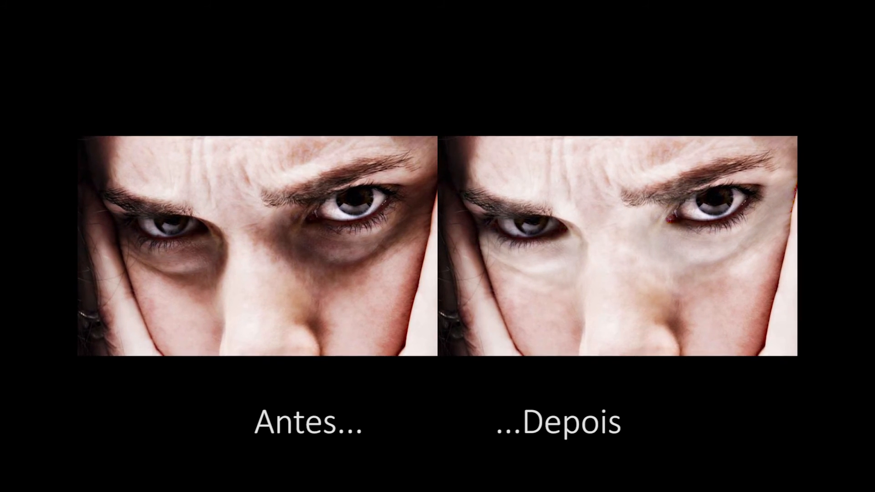